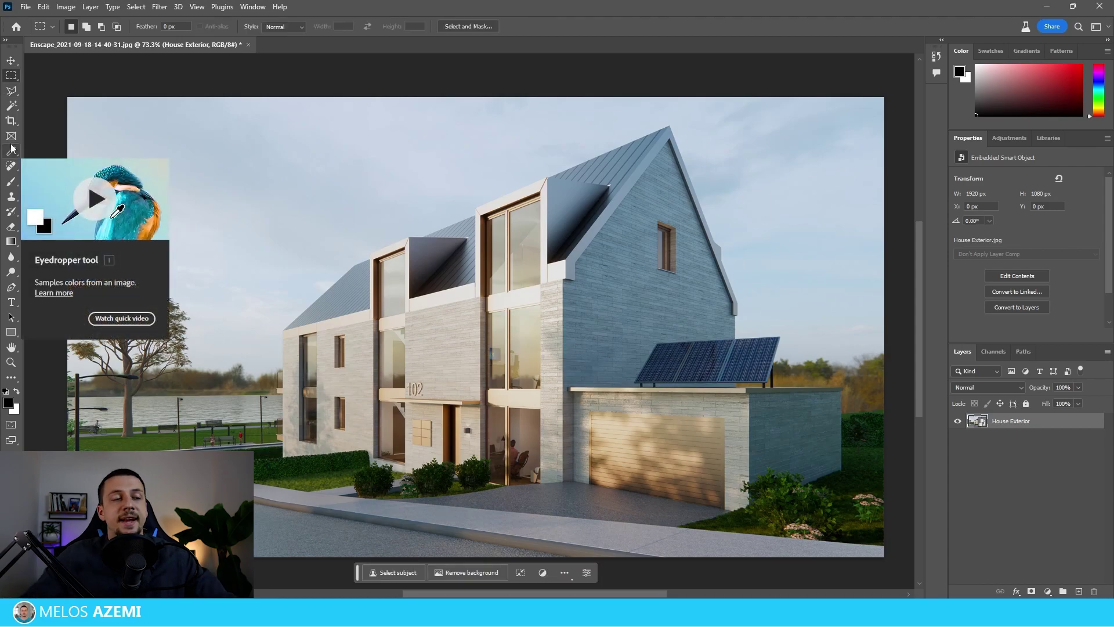
# Generate a tree in front of the house facade with the prompt "Tree" and step through its variations to the third one
pyautogui.click(11, 76)
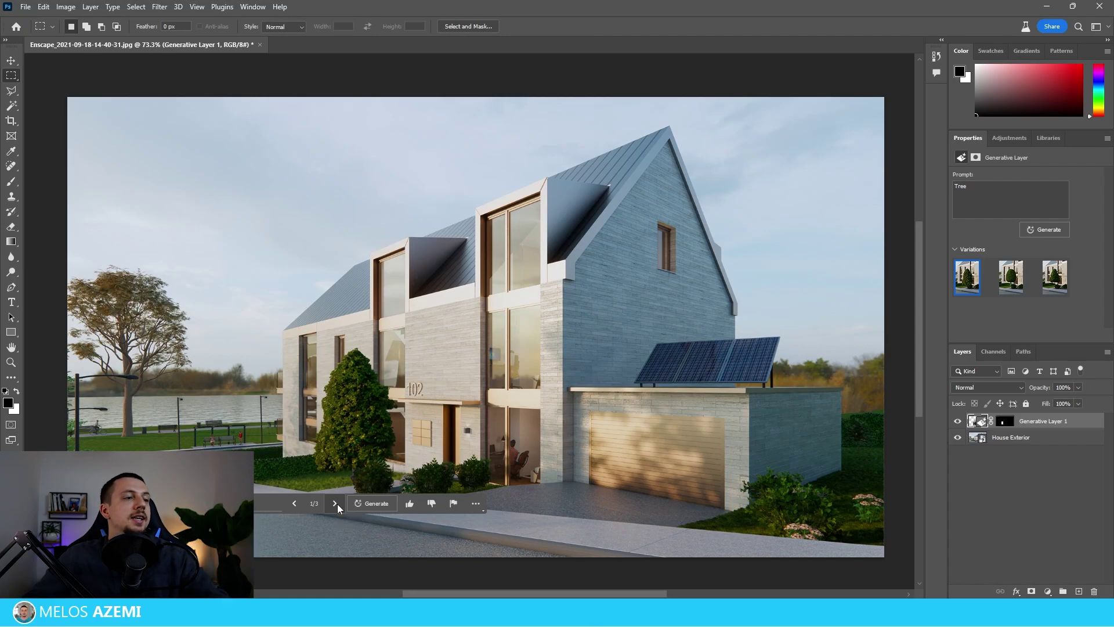
pyautogui.click(335, 503)
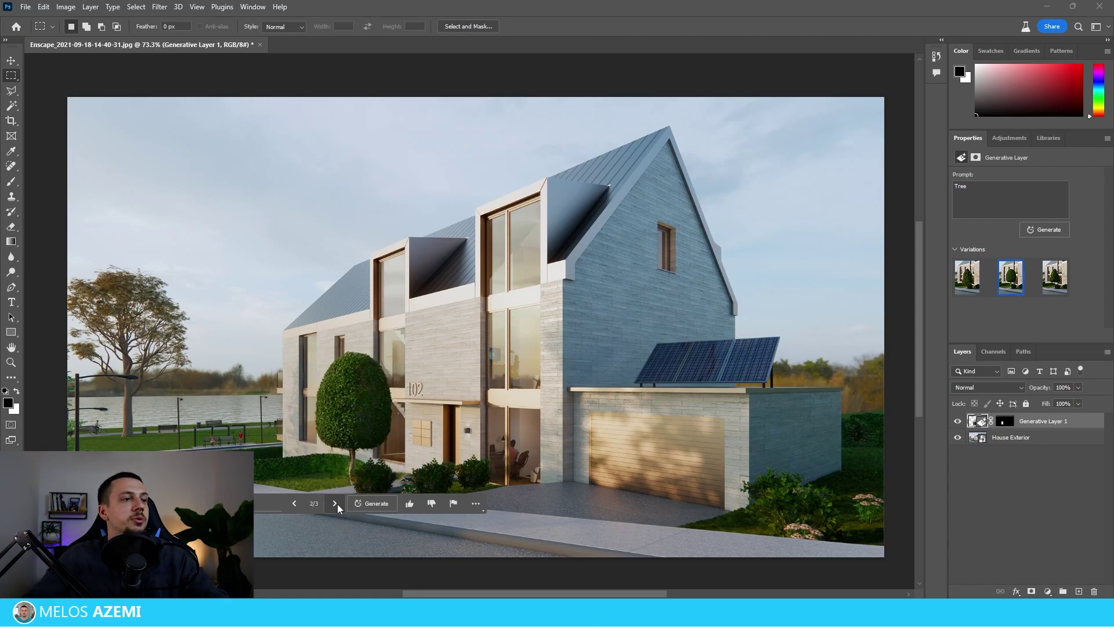
pyautogui.click(335, 503)
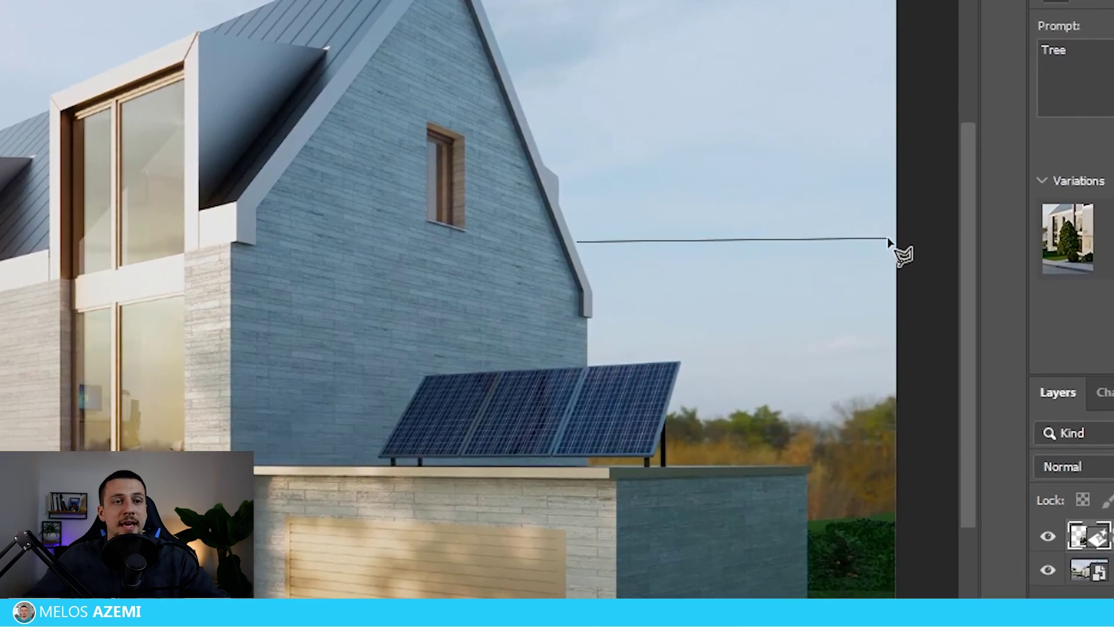
# Outline the sky and treeline beside the gable wall, following the garage roof and solar panels, with the Polygonal Lasso
pyautogui.click(898, 228)
pyautogui.click(899, 509)
pyautogui.click(810, 523)
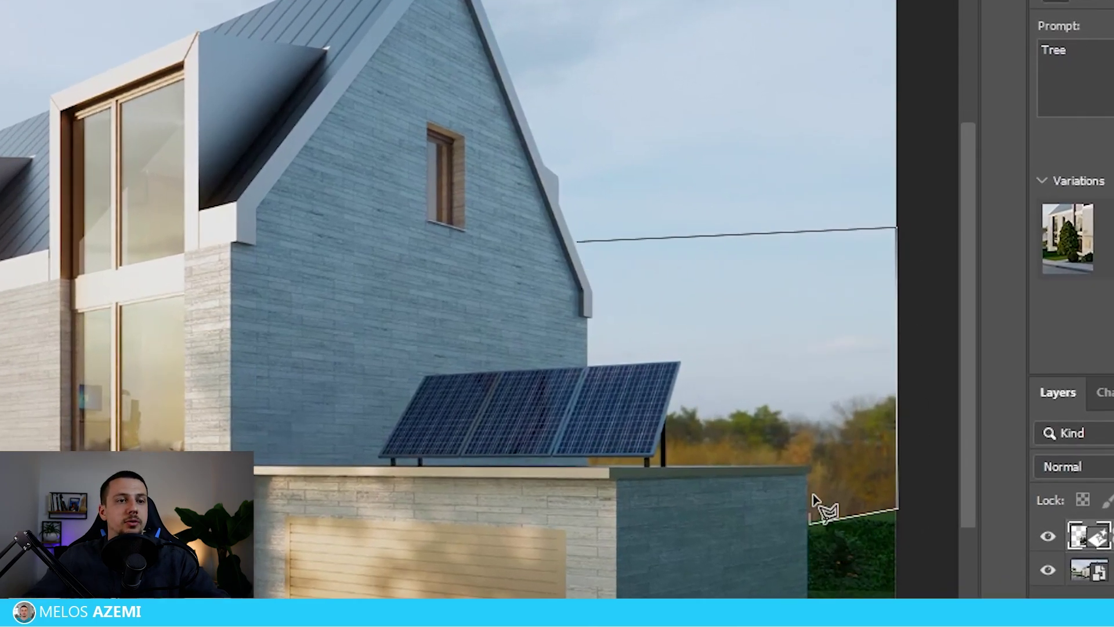
pyautogui.click(812, 469)
pyautogui.click(668, 466)
pyautogui.click(669, 429)
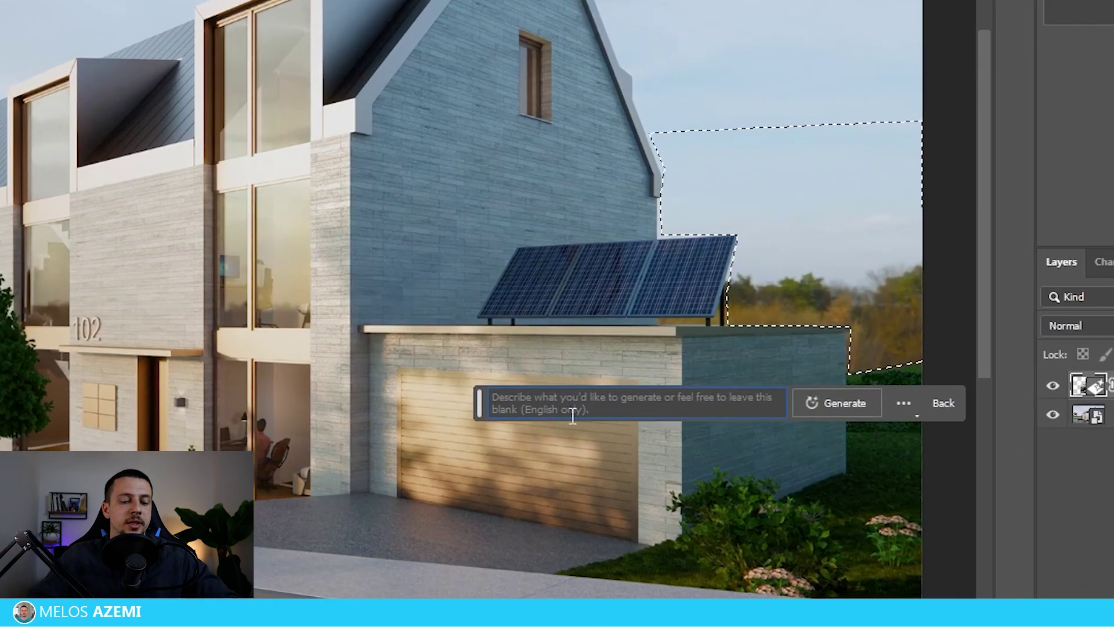
# Run a generative fill on the selected background area with the prompt "Contemporary home"
pyautogui.write('Contem')
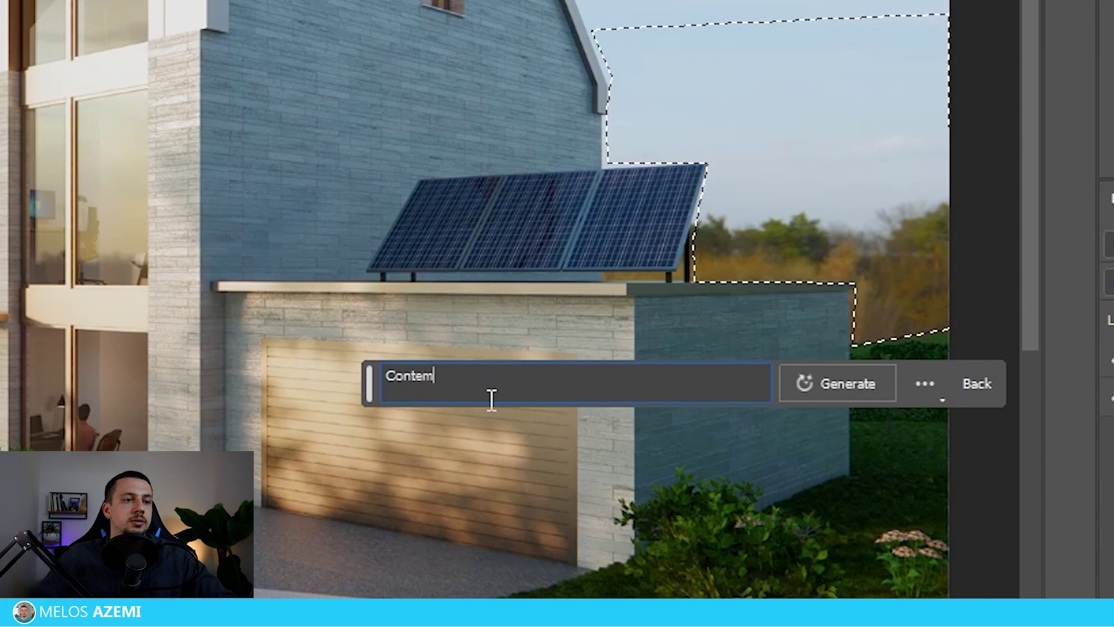
pyautogui.write('porary home')
pyautogui.press('Return')
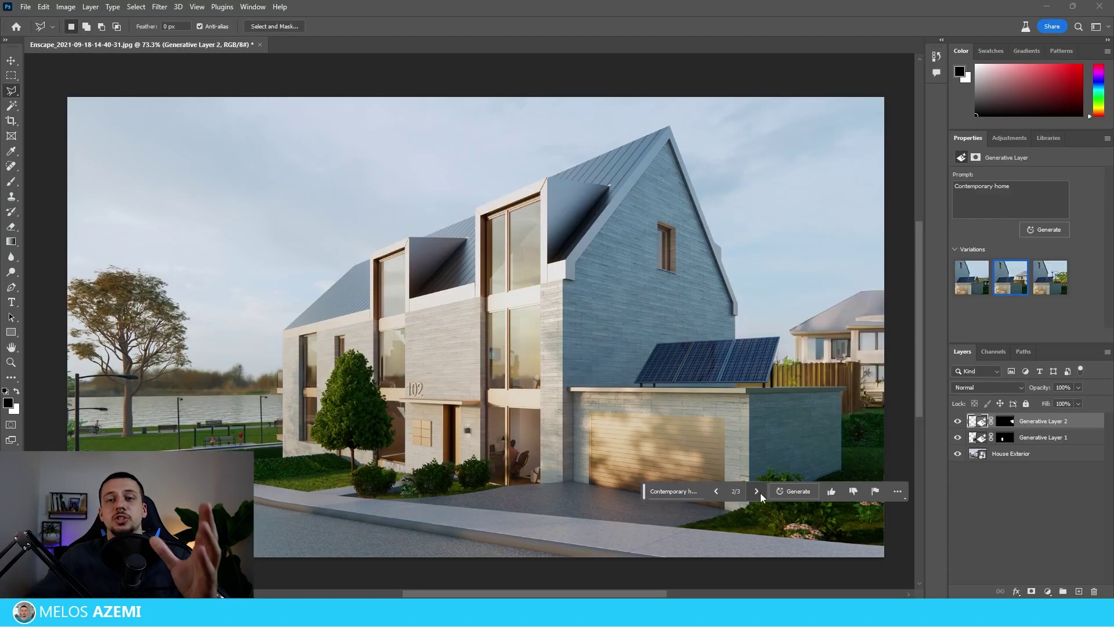
# Compare the generated neighbouring home variations and return to the second one
pyautogui.click(756, 492)
pyautogui.hscroll(-2, 551, 411)
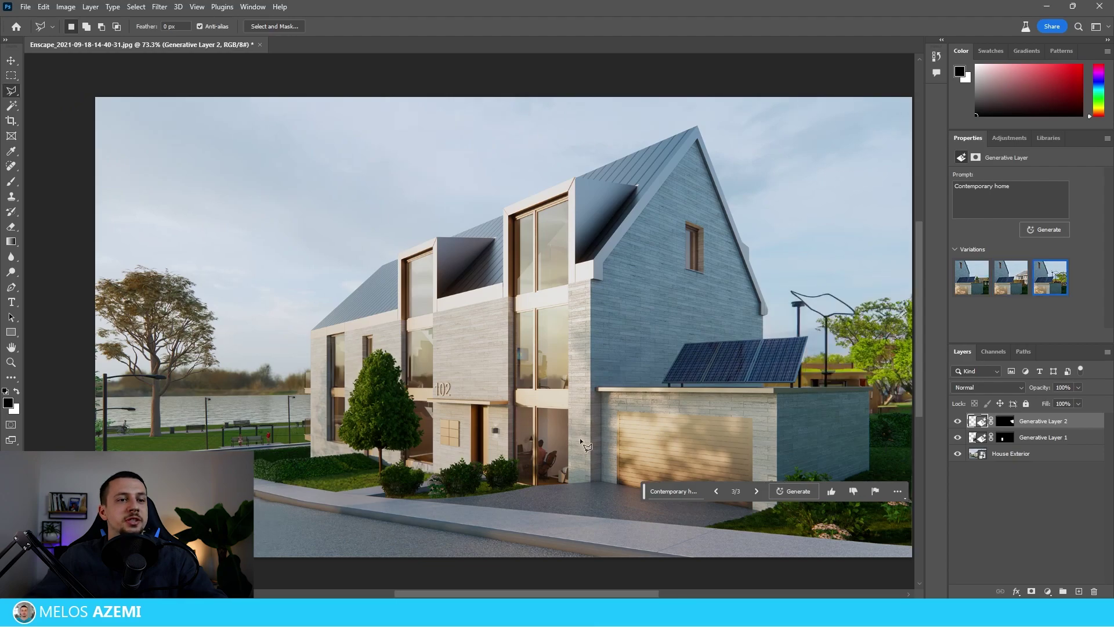
pyautogui.click(716, 491)
pyautogui.hscroll(2, 580, 433)
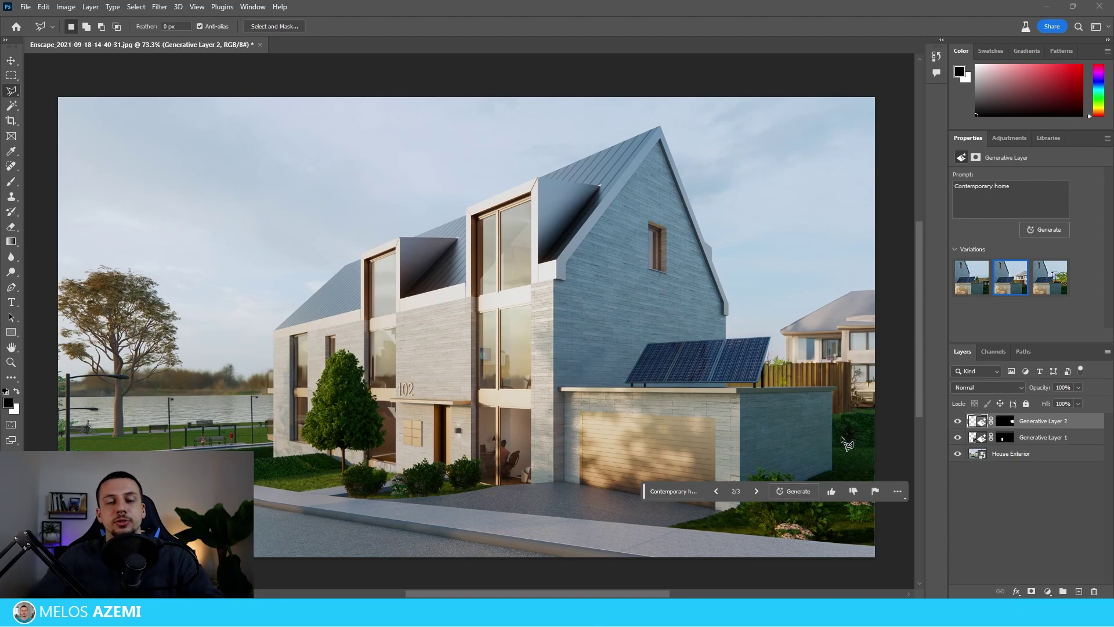
# Generate another set of variations for the contemporary home and choose the fifth one
pyautogui.click(797, 497)
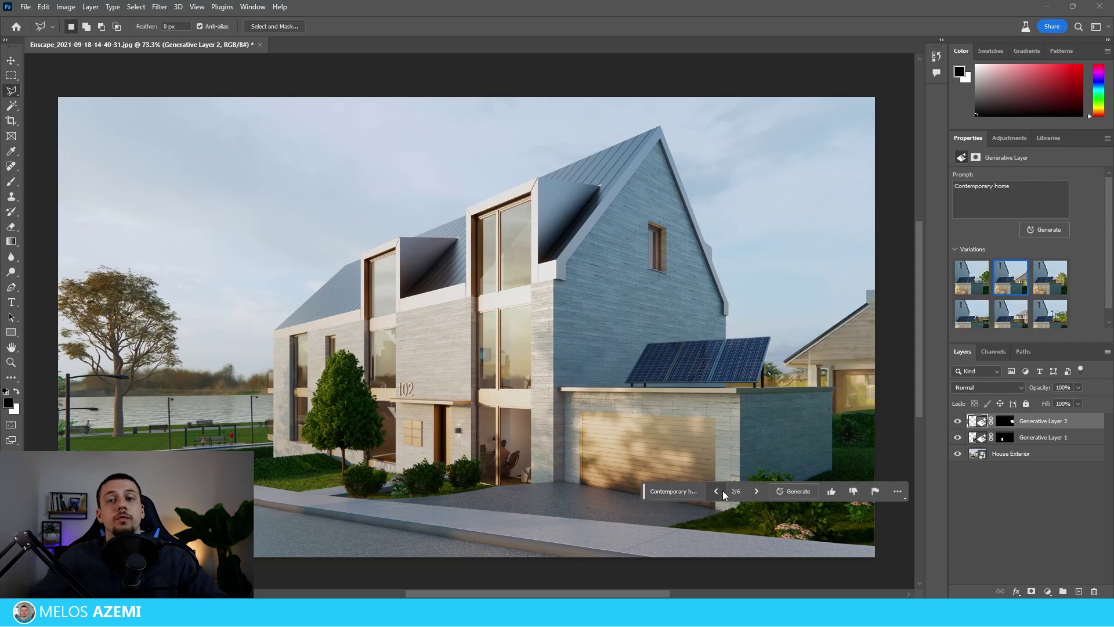
pyautogui.click(758, 494)
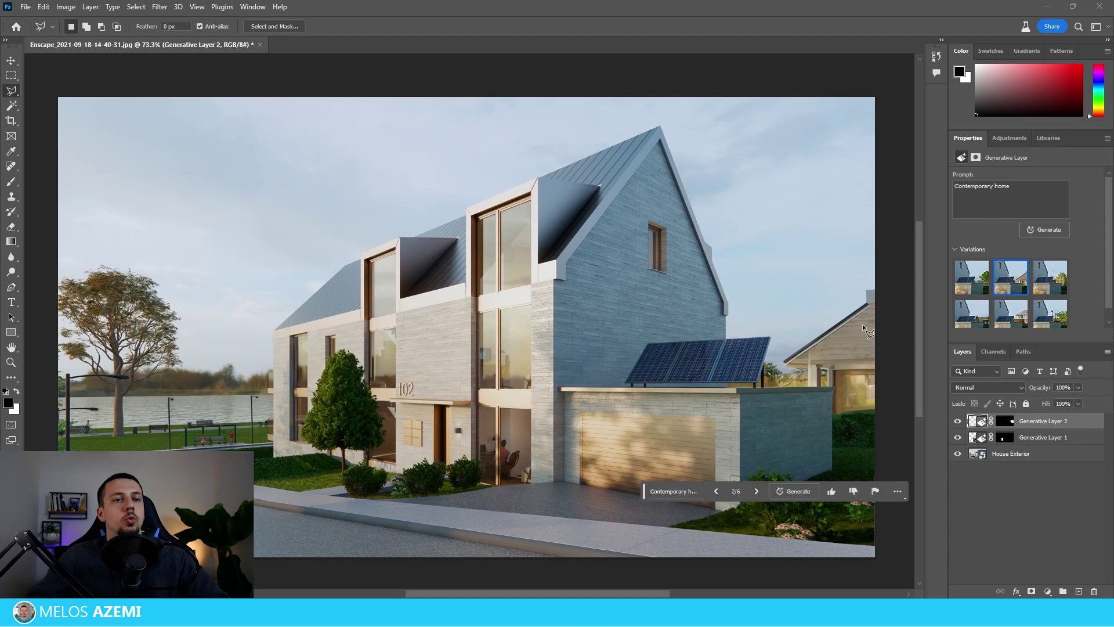
pyautogui.click(757, 491)
pyautogui.click(757, 492)
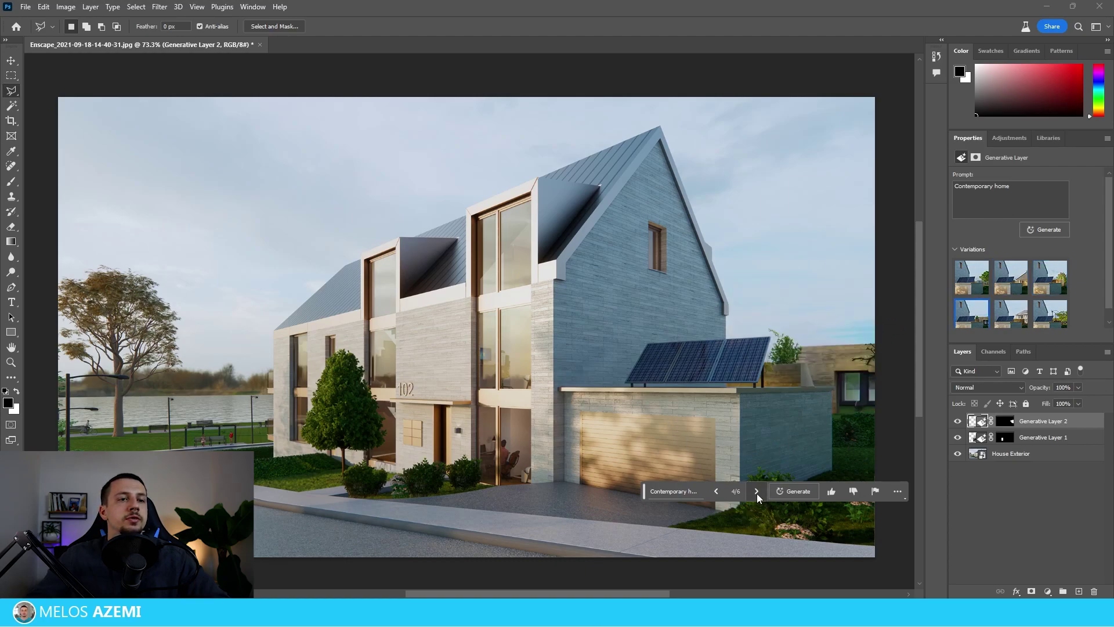
pyautogui.click(756, 491)
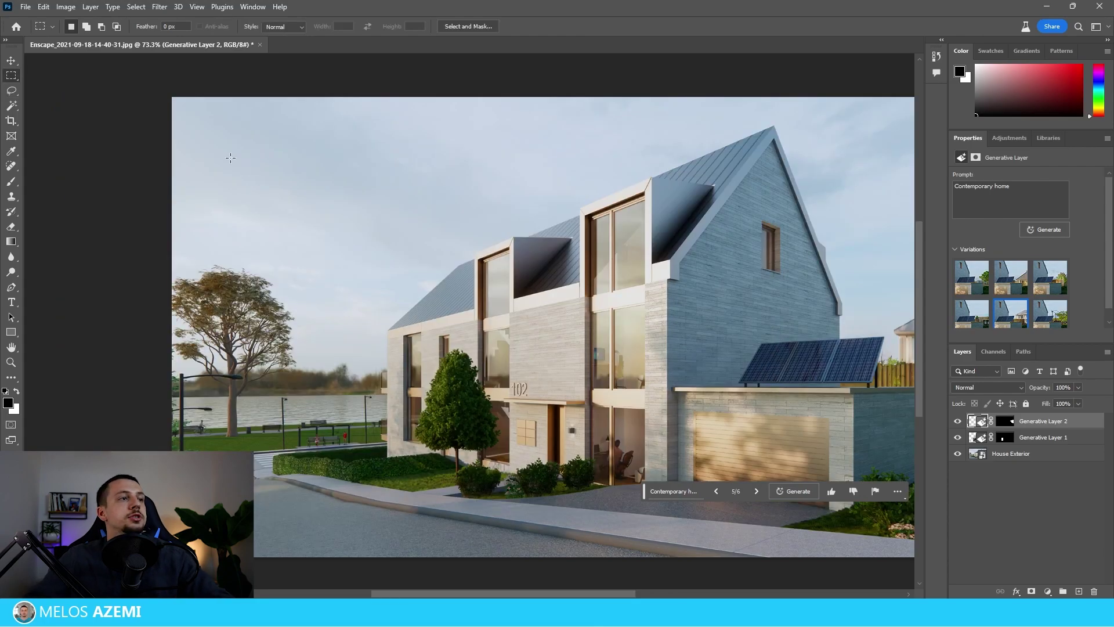
# Select a rectangular patch of sky above the large tree by the lake and generate a "flock of pigeons" in it
pyautogui.moveTo(230, 157); pyautogui.dragTo(375, 227)
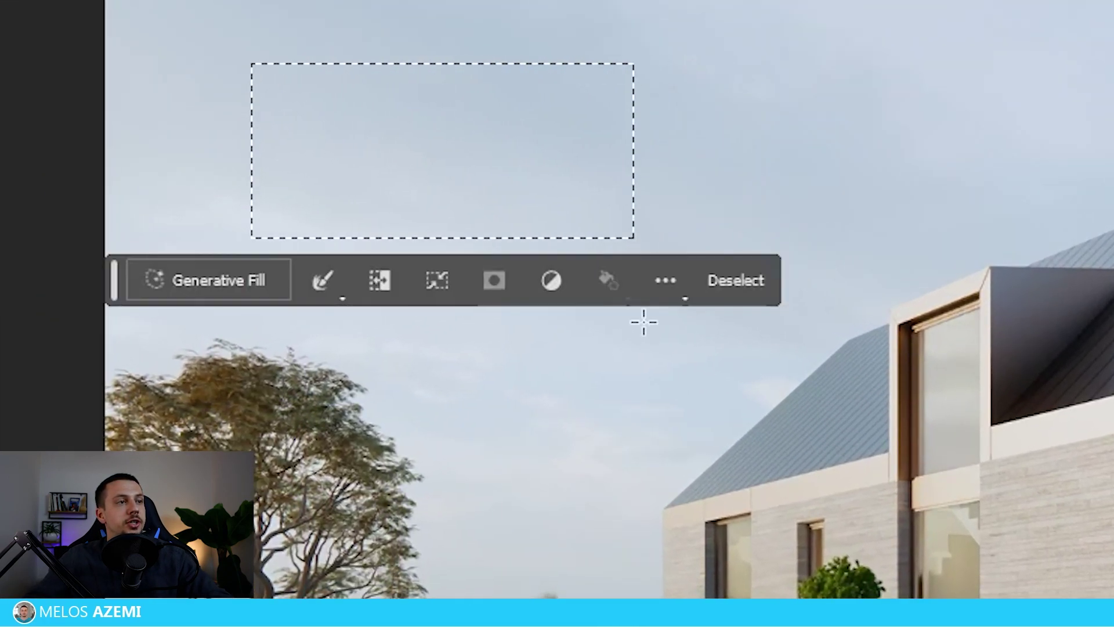
pyautogui.click(213, 262)
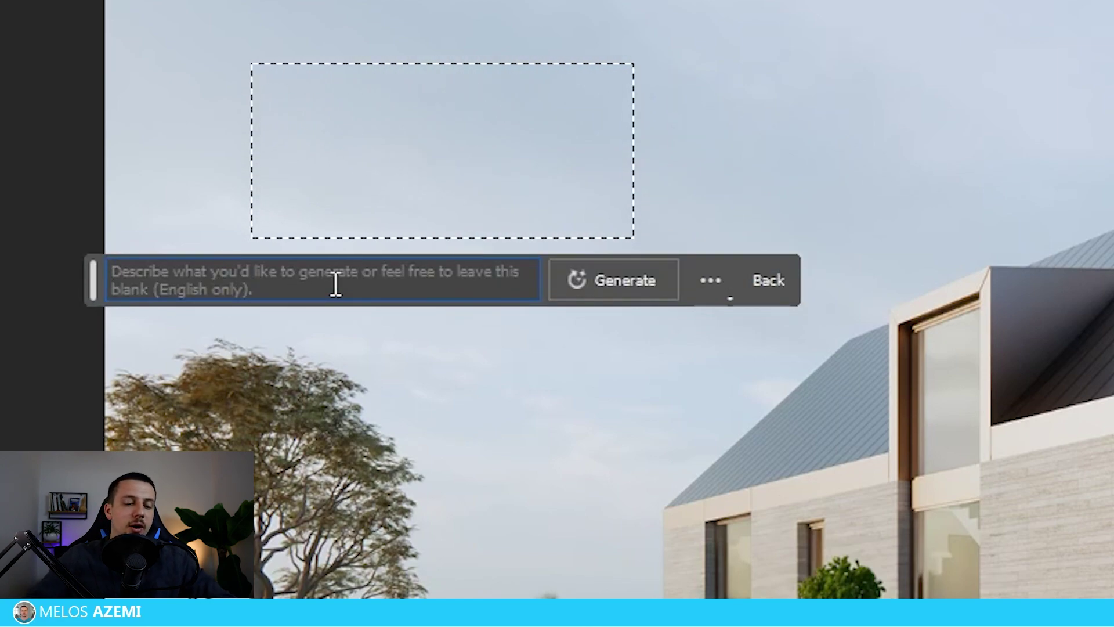
pyautogui.write('flock')
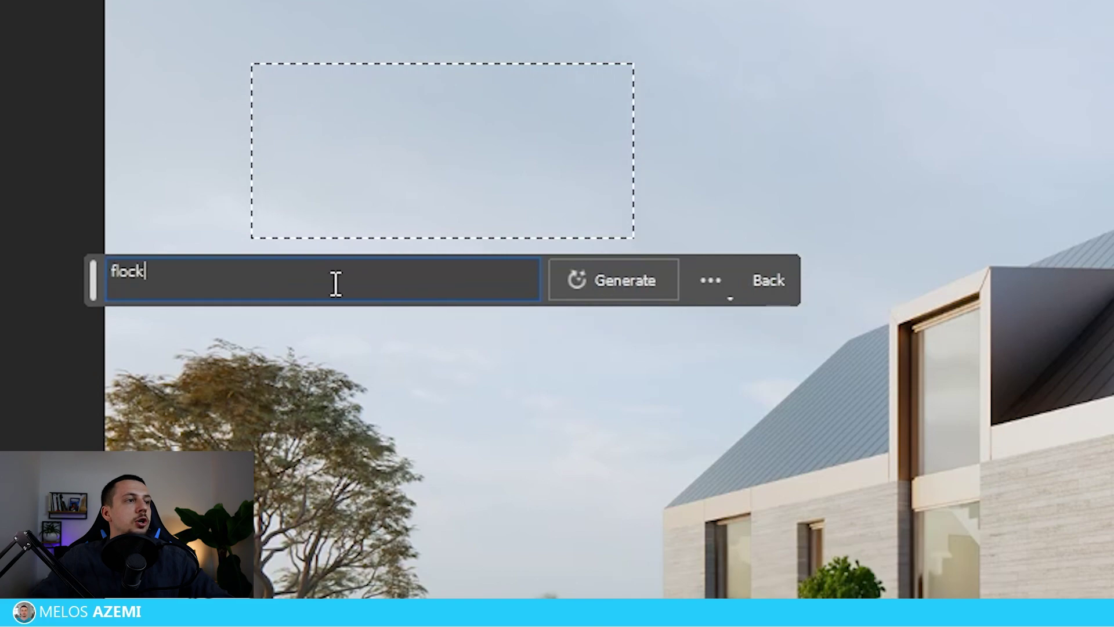
pyautogui.write(' of pigeons')
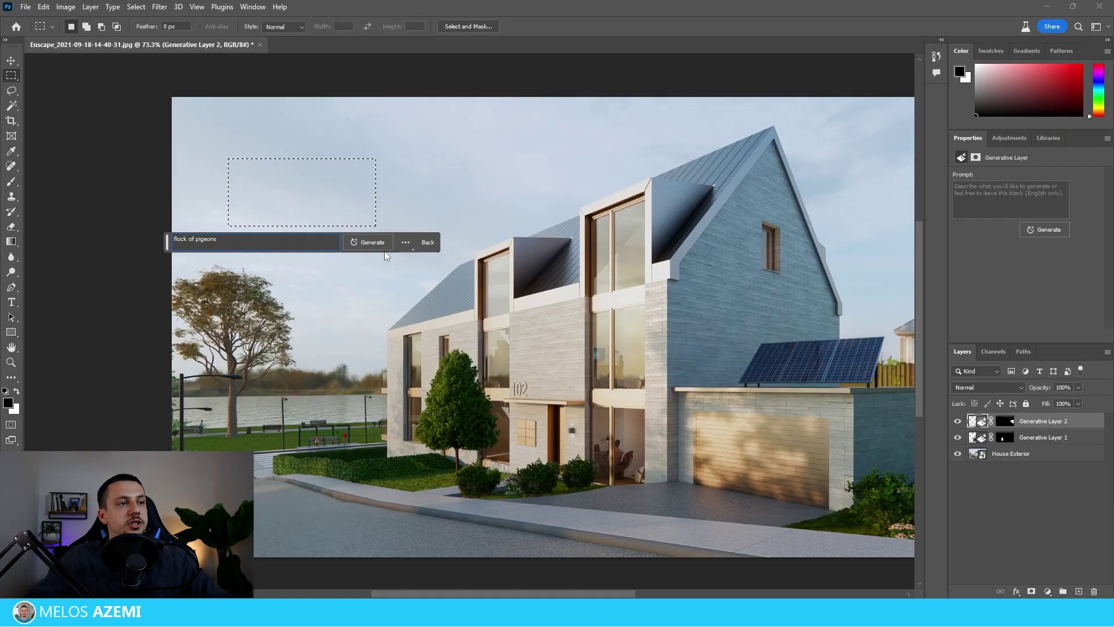
pyautogui.click(385, 249)
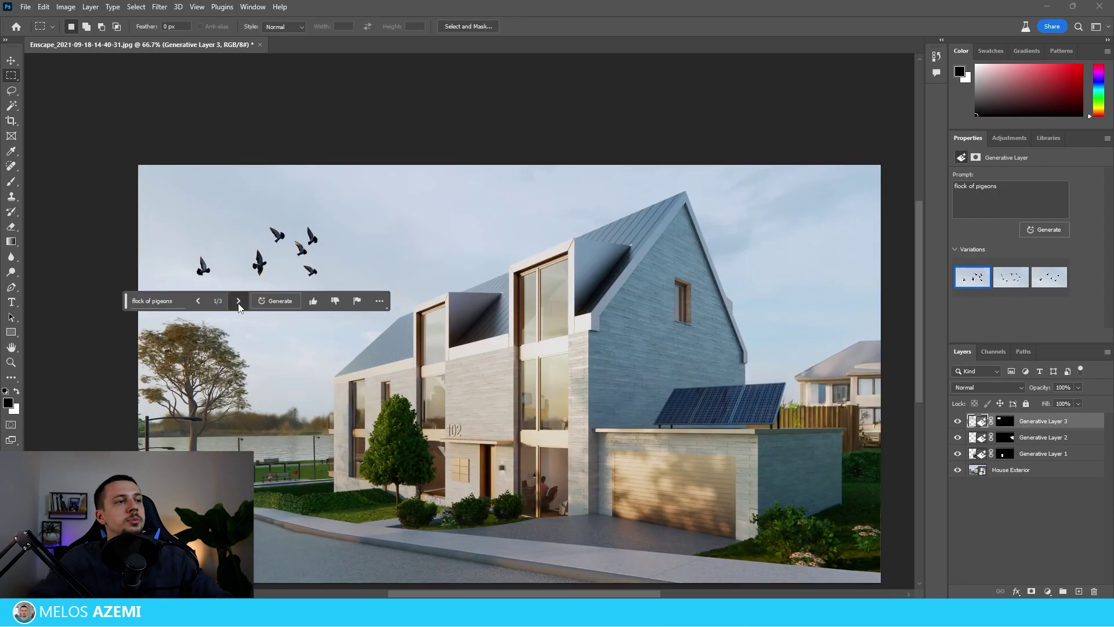
# Choose the third variation of the generated pigeons
pyautogui.click(239, 301)
pyautogui.click(238, 301)
pyautogui.scroll(-2, 332, 355)
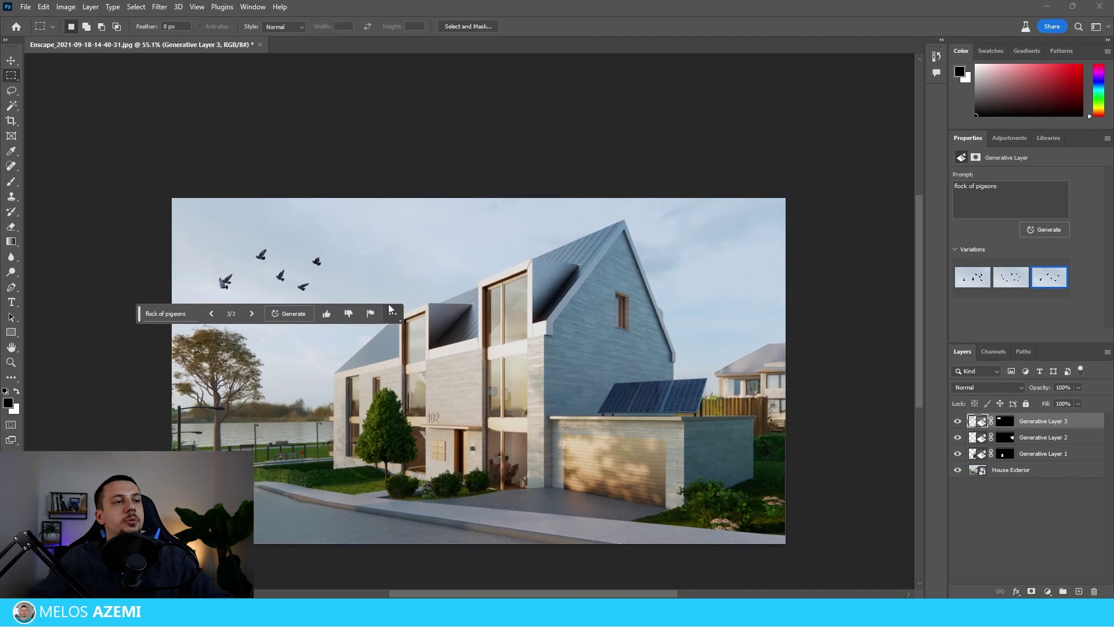
# Try shifting the flock of pigeons slightly in the sky with the Move tool, and undo the move
pyautogui.click(9, 63)
pyautogui.click(240, 80)
pyautogui.moveTo(303, 286)
pyautogui.mouseDown()
pyautogui.moveTo(235, 274)
pyautogui.moveTo(311, 301)
pyautogui.mouseUp()
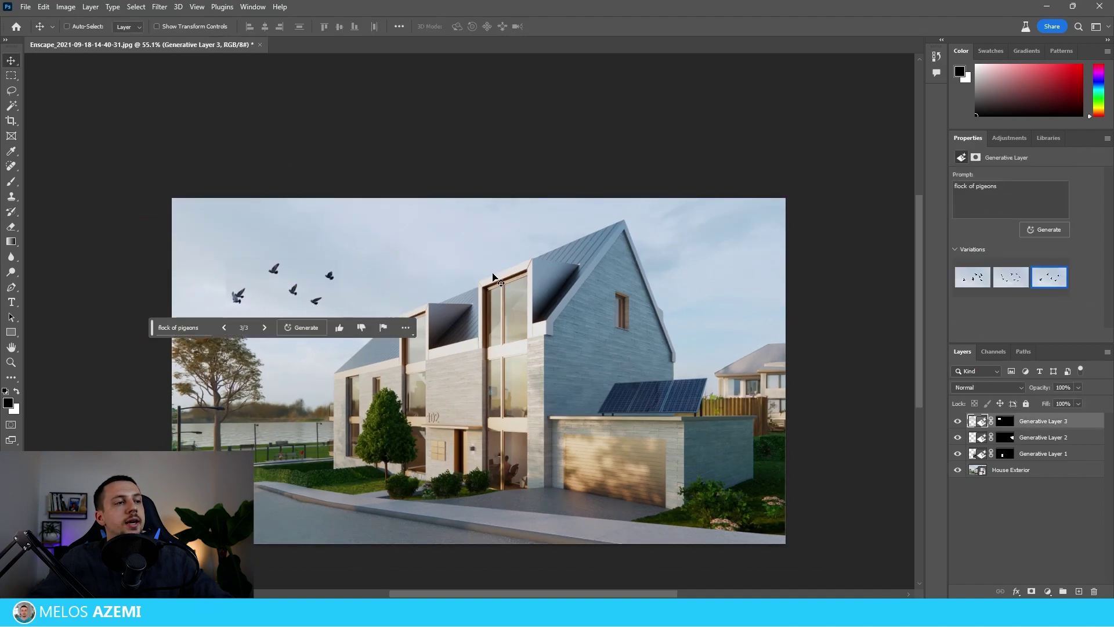
pyautogui.hotkey('ctrl', 'z')
# Deselect the layers and examine the whole image with the added tree, neighbouring home and pigeons
pyautogui.click(493, 164)
pyautogui.scroll(-3, 363, 279)
pyautogui.scroll(4, 323, 292)
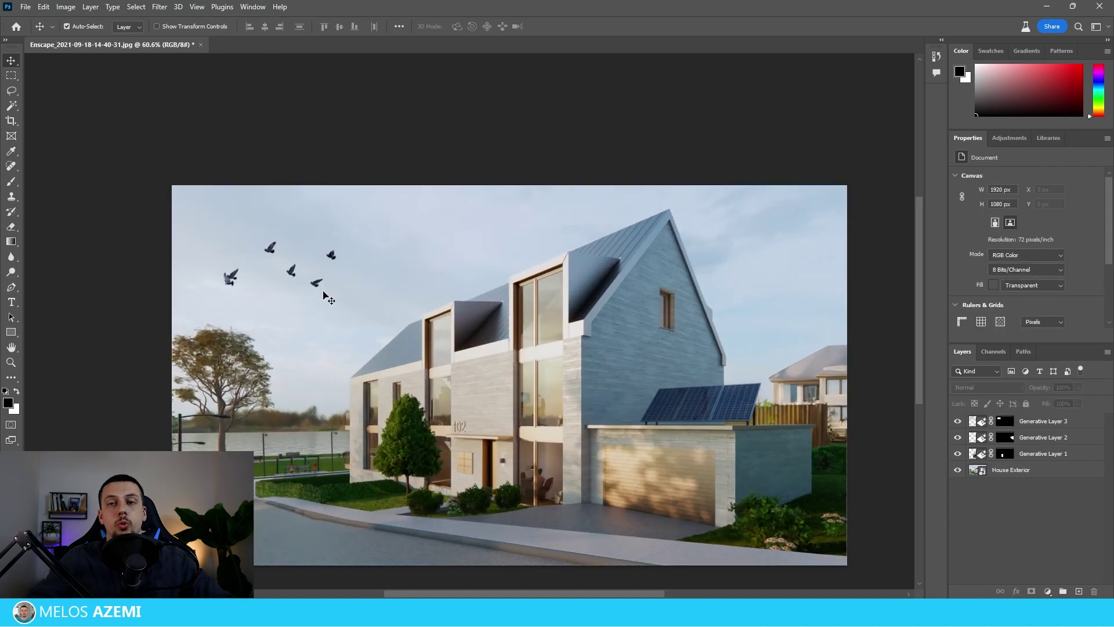
pyautogui.scroll(-1, 334, 262)
pyautogui.scroll(1, 335, 266)
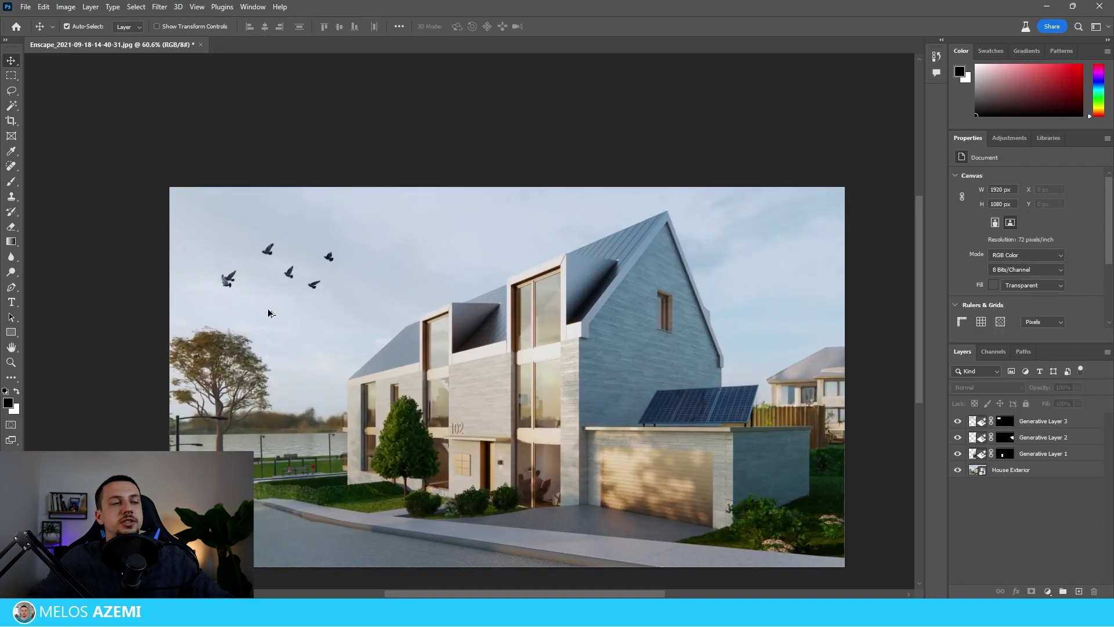
pyautogui.scroll(-2, 268, 314)
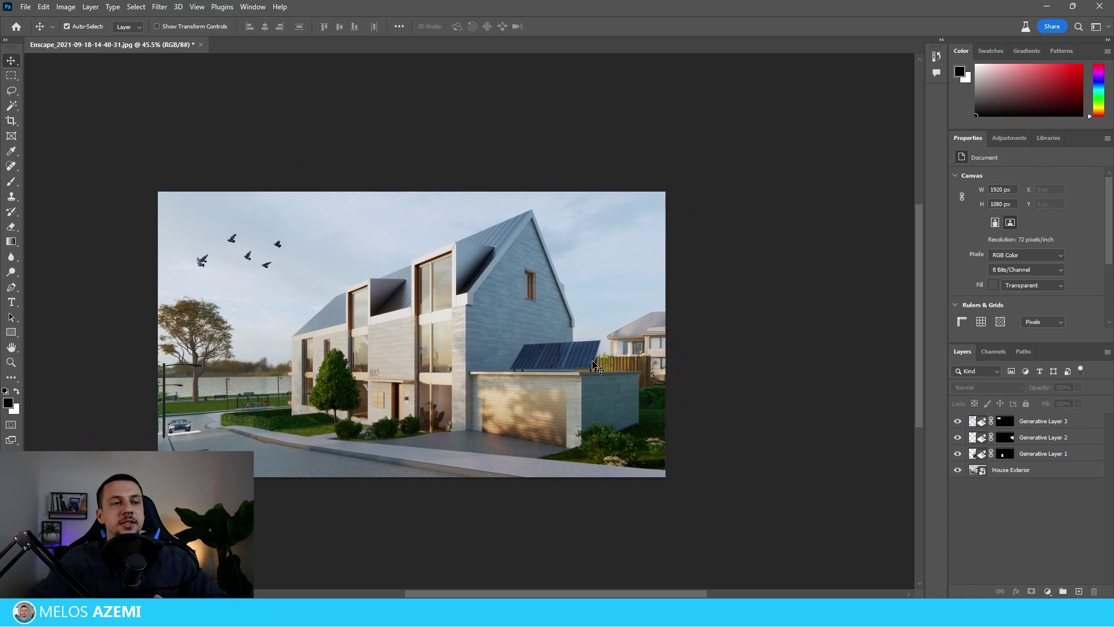
pyautogui.scroll(1, 304, 322)
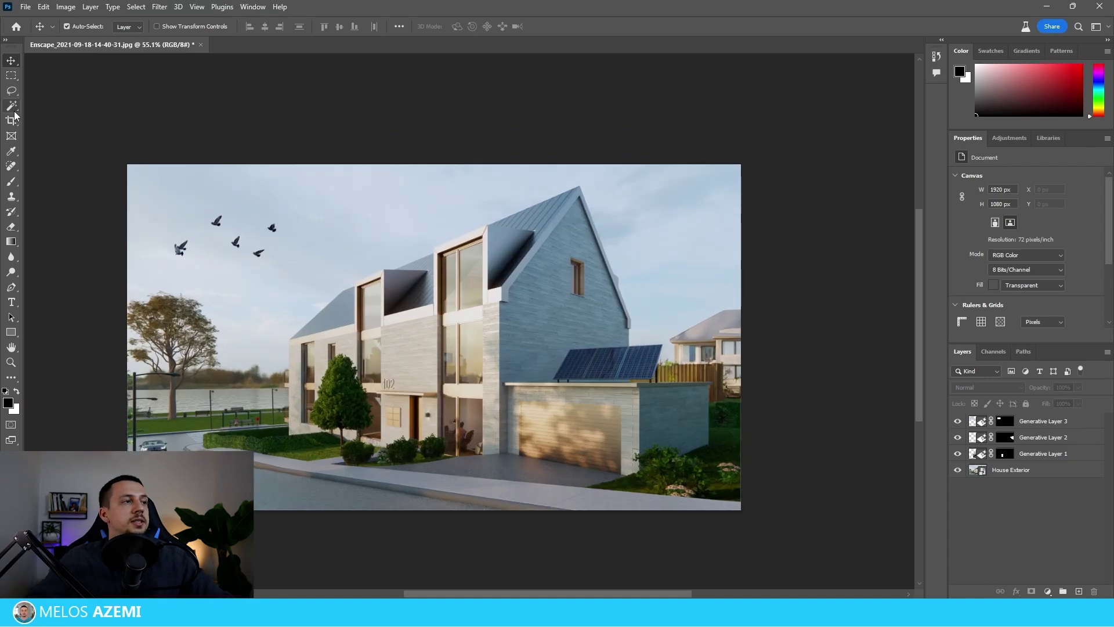
# Outline the gable wall above the garage with the Polygonal Lasso and run a generative fill with an empty prompt
pyautogui.click(11, 107)
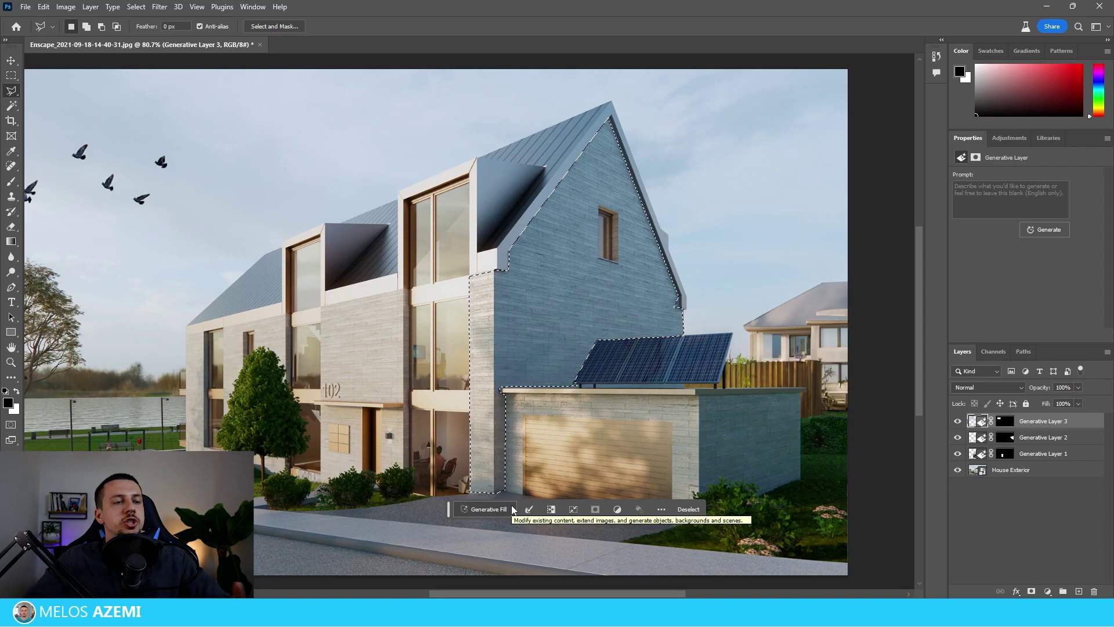
pyautogui.hscroll(-1, 510, 505)
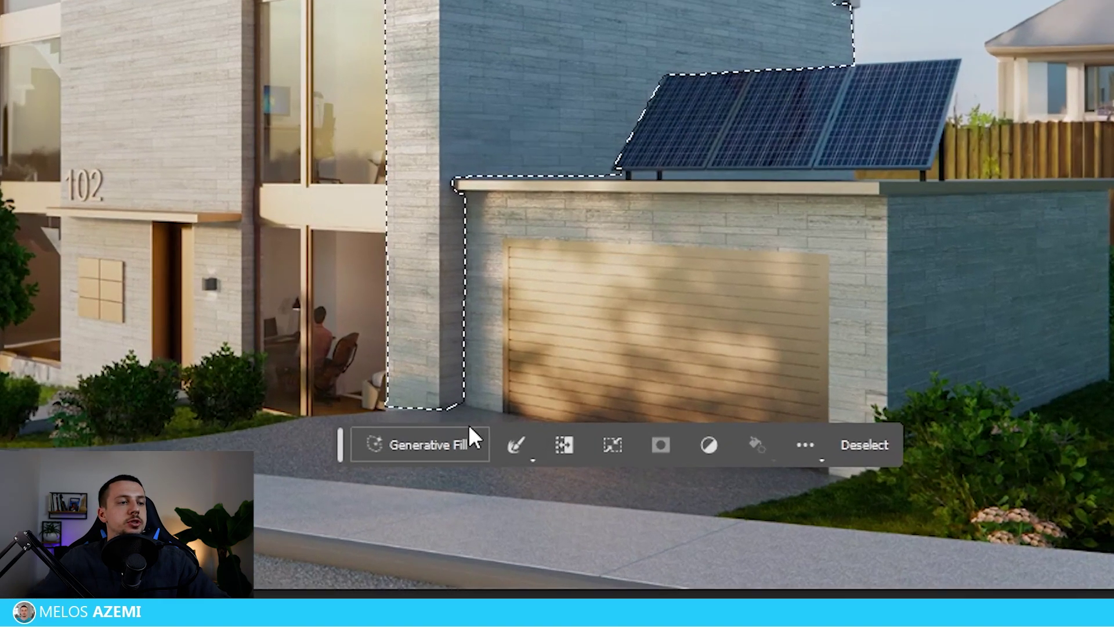
pyautogui.click(513, 508)
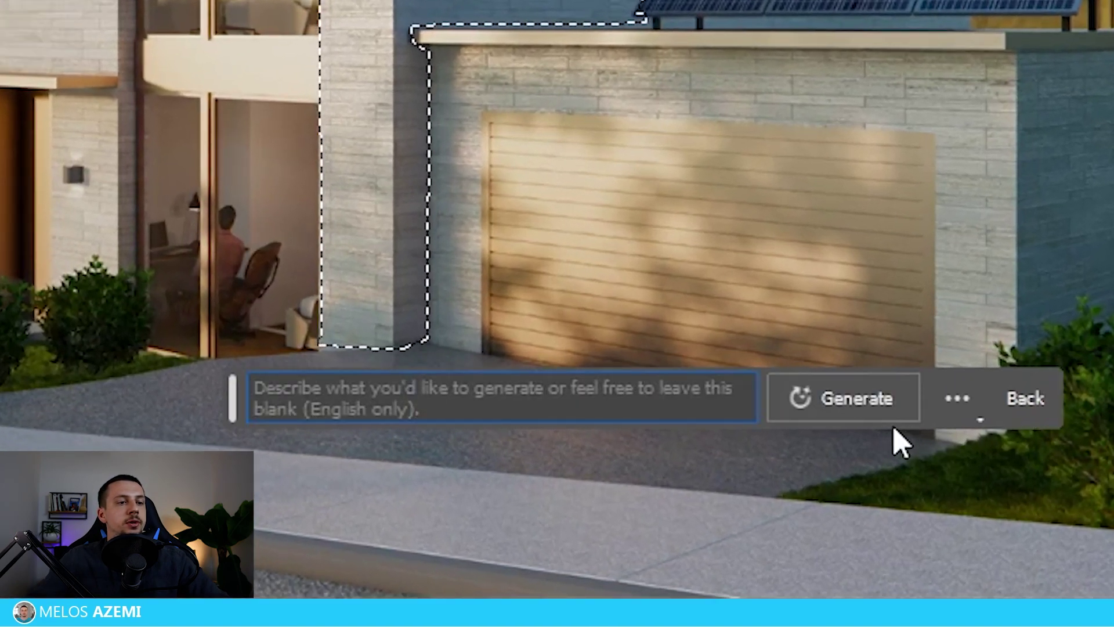
pyautogui.click(876, 413)
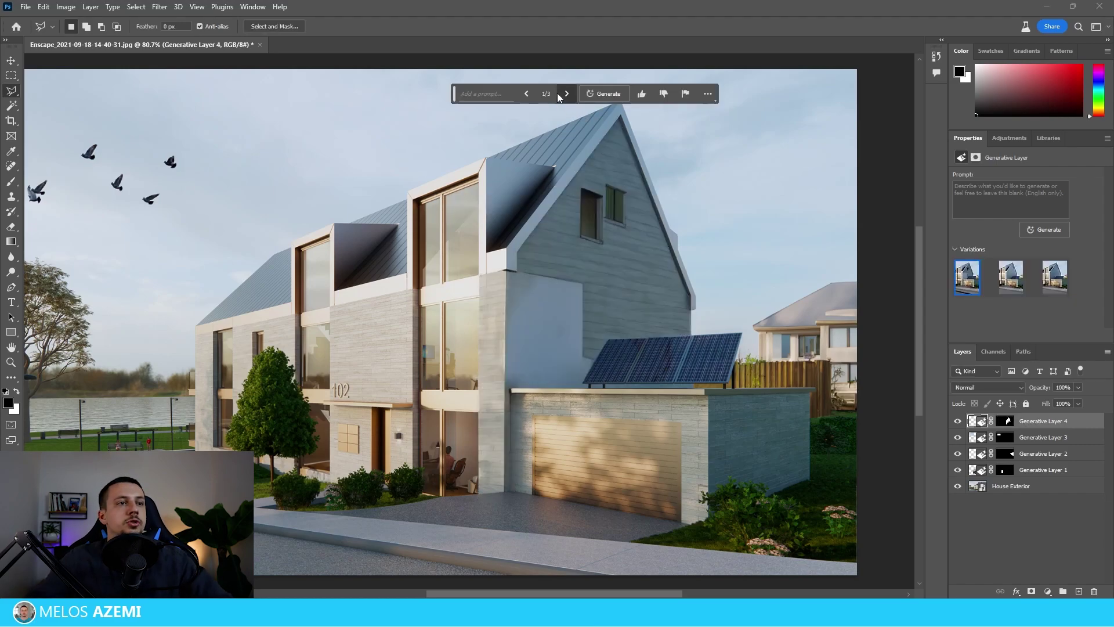
# Step forward to the third variation of the gable wall fill and inspect the wall surface up close
pyautogui.click(566, 94)
pyautogui.click(565, 93)
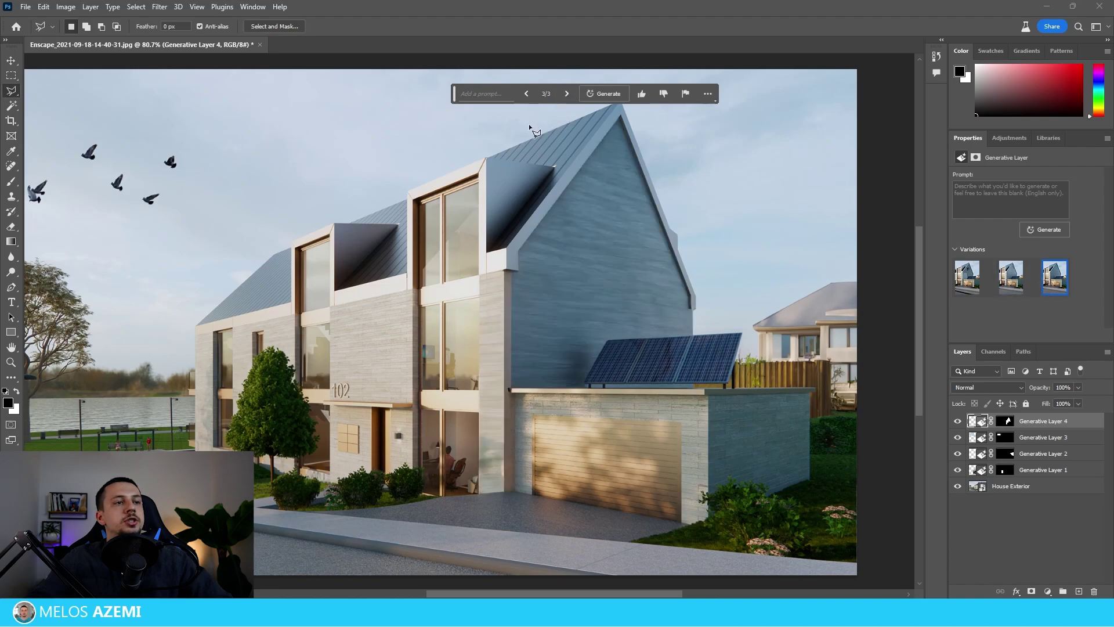
pyautogui.scroll(-6, 555, 434)
pyautogui.scroll(8, 582, 345)
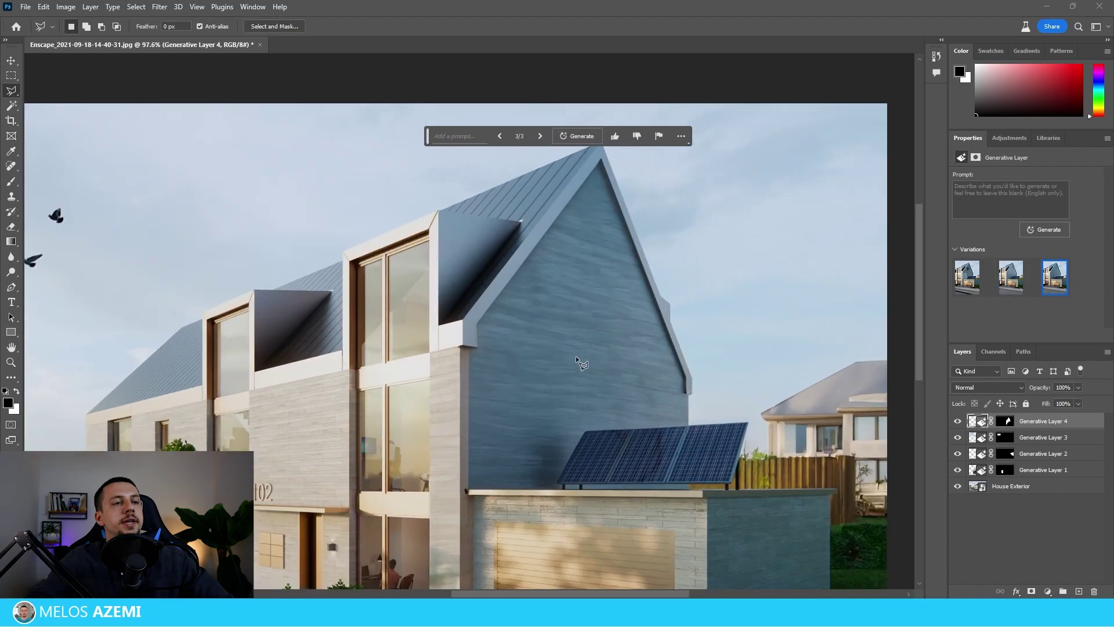
pyautogui.scroll(-9, 570, 295)
pyautogui.scroll(8, 569, 280)
# Go back through the second to the first variation of the gable wall fill and inspect how each blends with the house
pyautogui.click(508, 166)
pyautogui.scroll(-4, 588, 284)
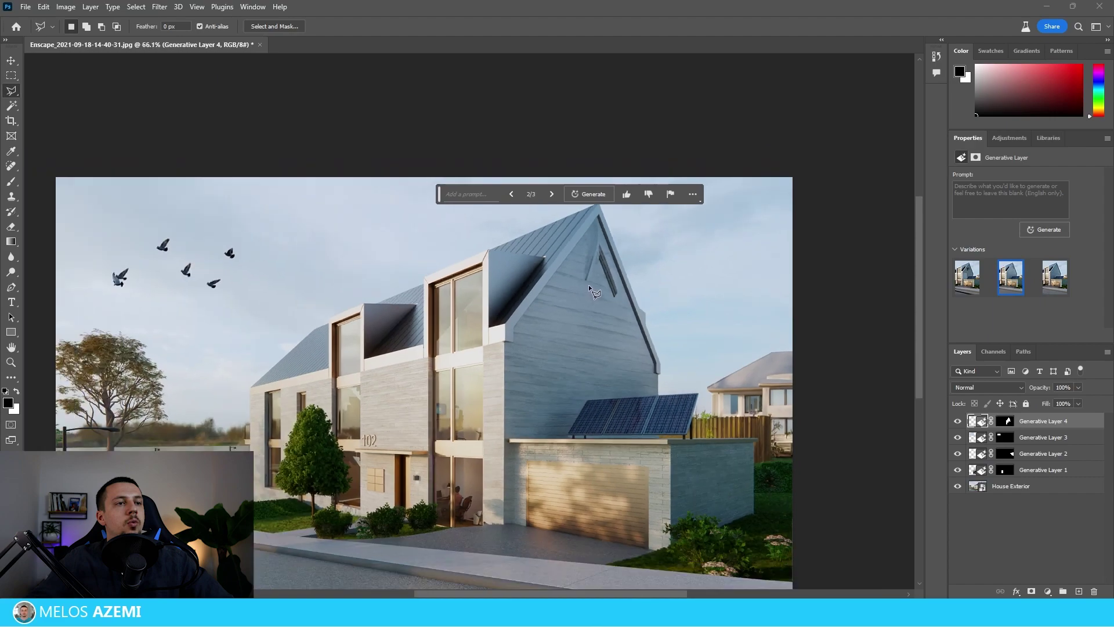
pyautogui.scroll(4, 561, 391)
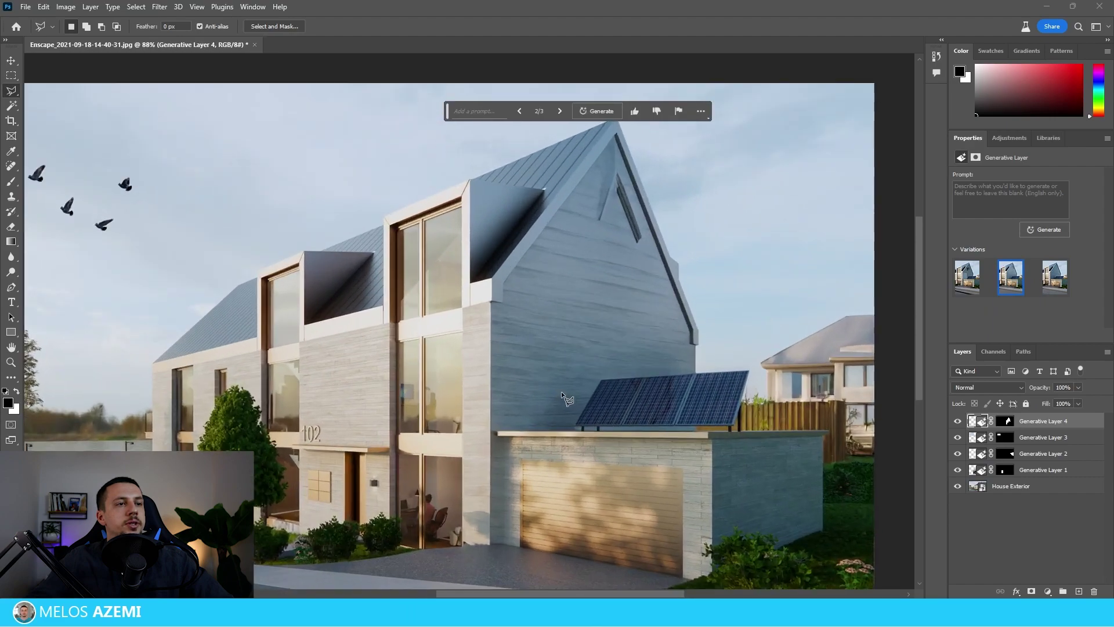
pyautogui.click(520, 109)
pyautogui.scroll(2, 615, 226)
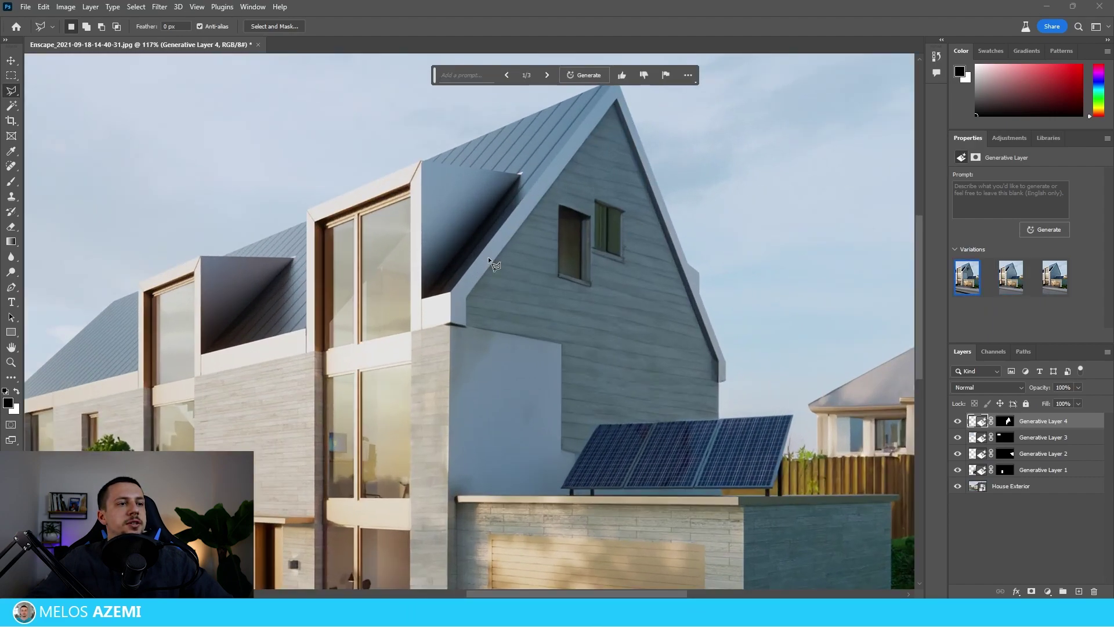
pyautogui.scroll(-4, 597, 293)
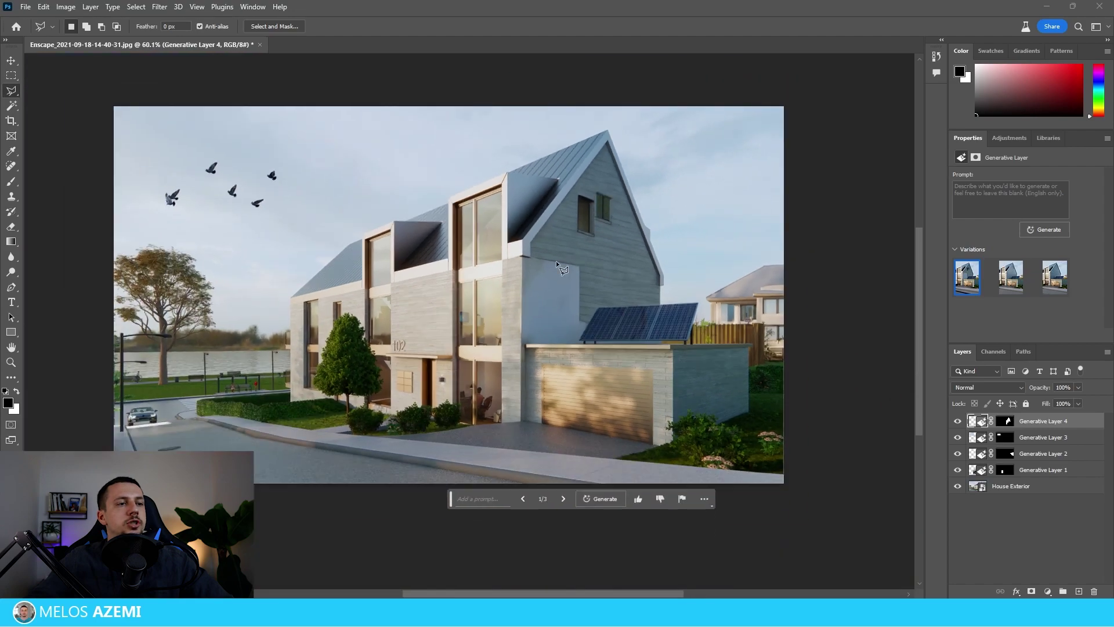
pyautogui.scroll(-2, 557, 348)
pyautogui.scroll(2, 583, 315)
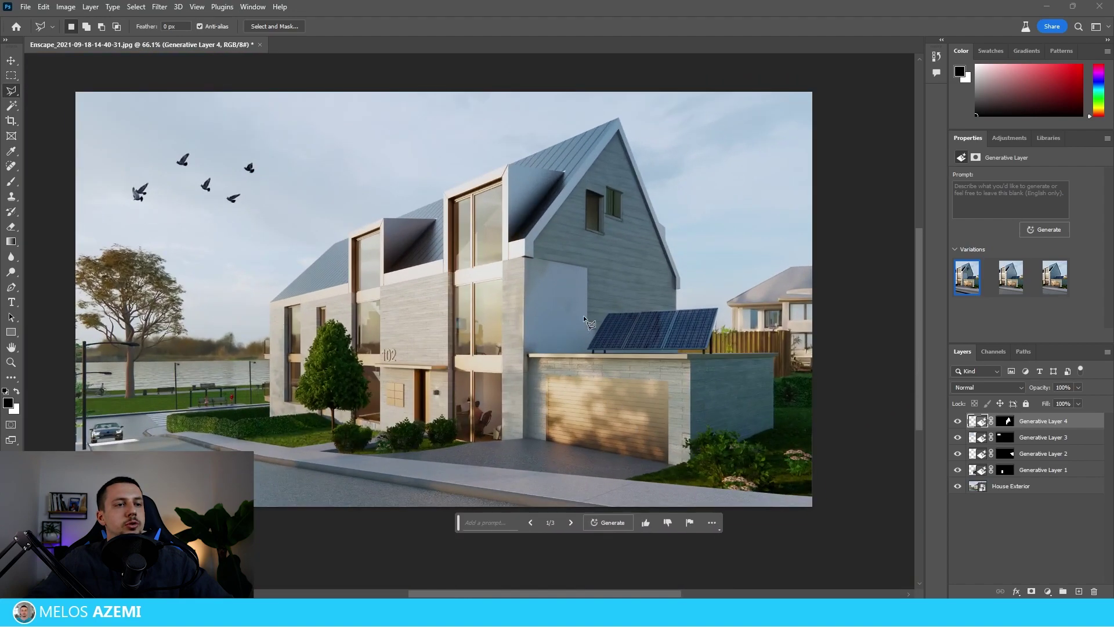
# Generate another set of gable wall variations with an empty prompt and compare the second and third of them
pyautogui.scroll(-3, 587, 295)
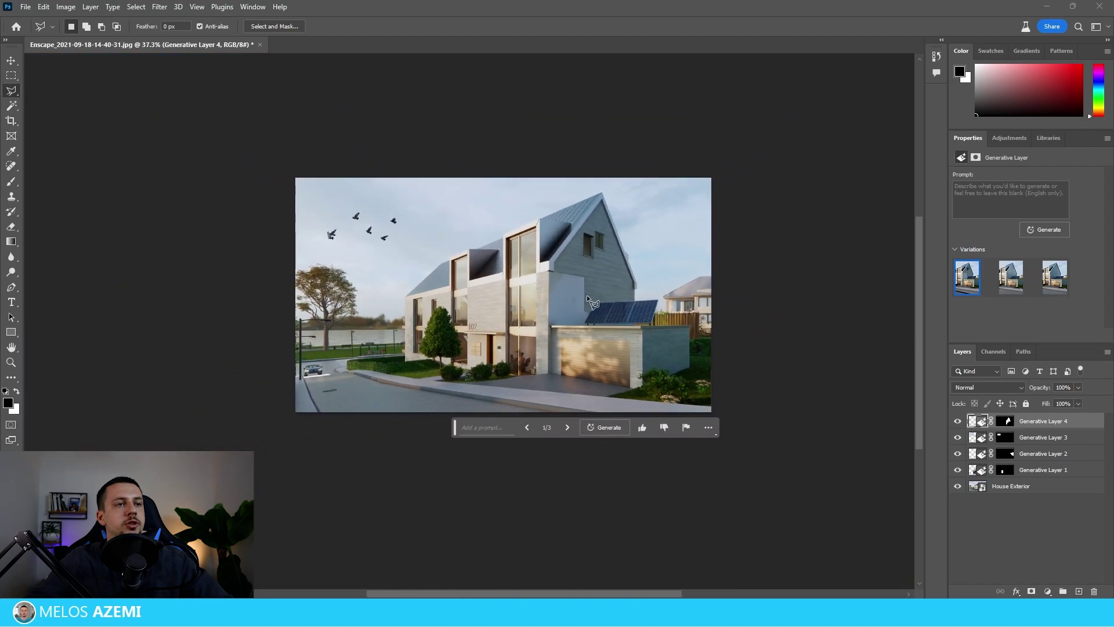
pyautogui.click(592, 429)
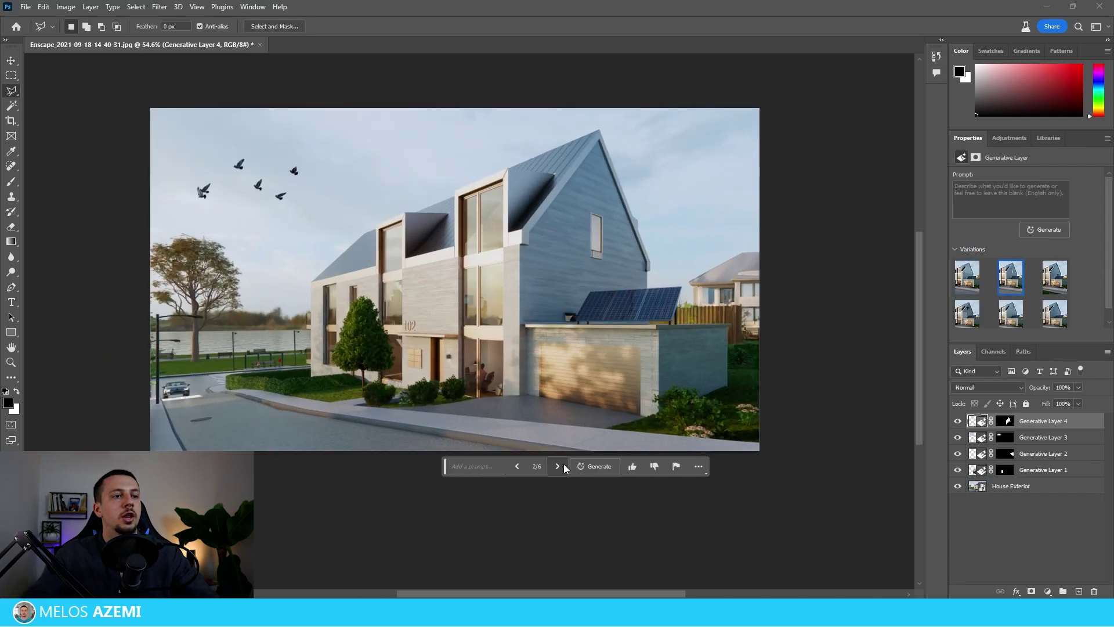
pyautogui.click(557, 468)
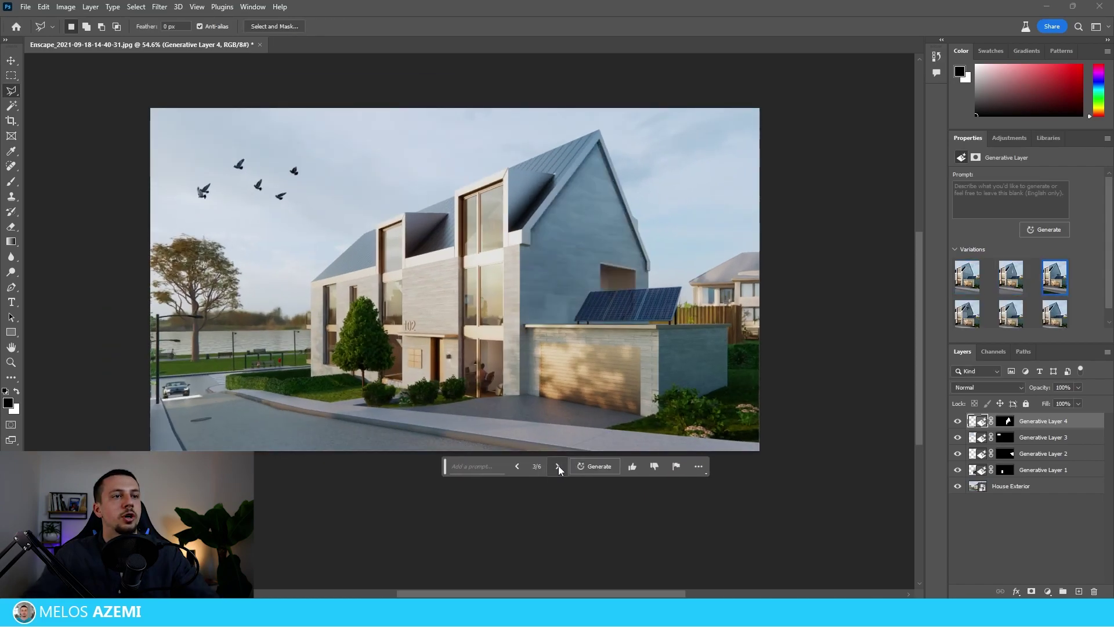
pyautogui.click(517, 465)
pyautogui.scroll(-4, 572, 385)
pyautogui.scroll(7, 572, 386)
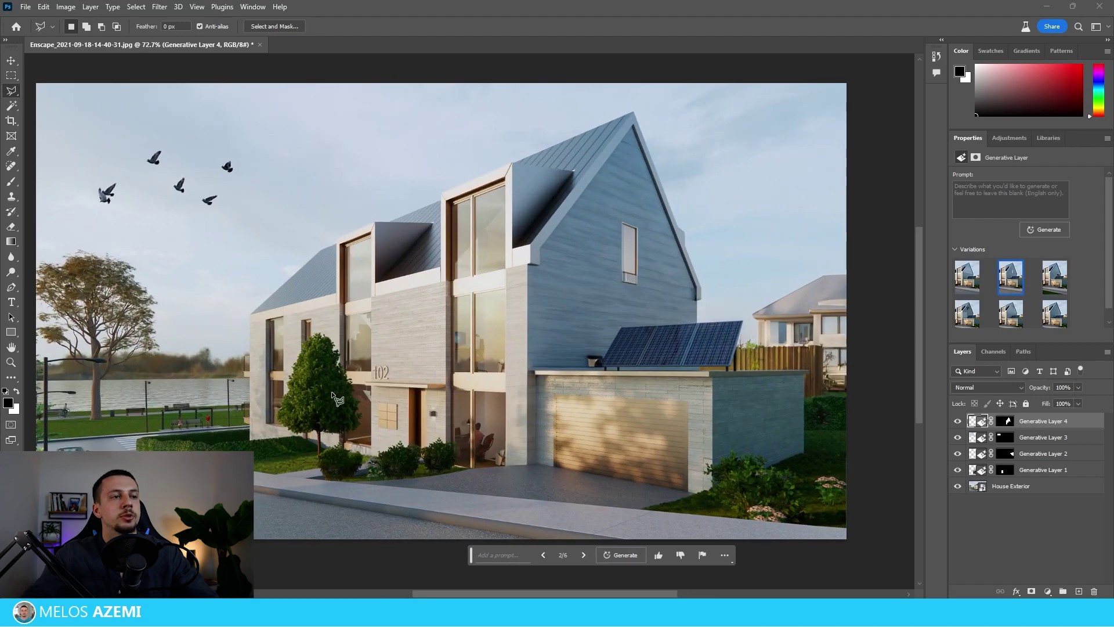
# Run a generative fill on the gable wall with the prompt "stone wall"
pyautogui.hotkey('ctrl', '0')
pyautogui.click(489, 528)
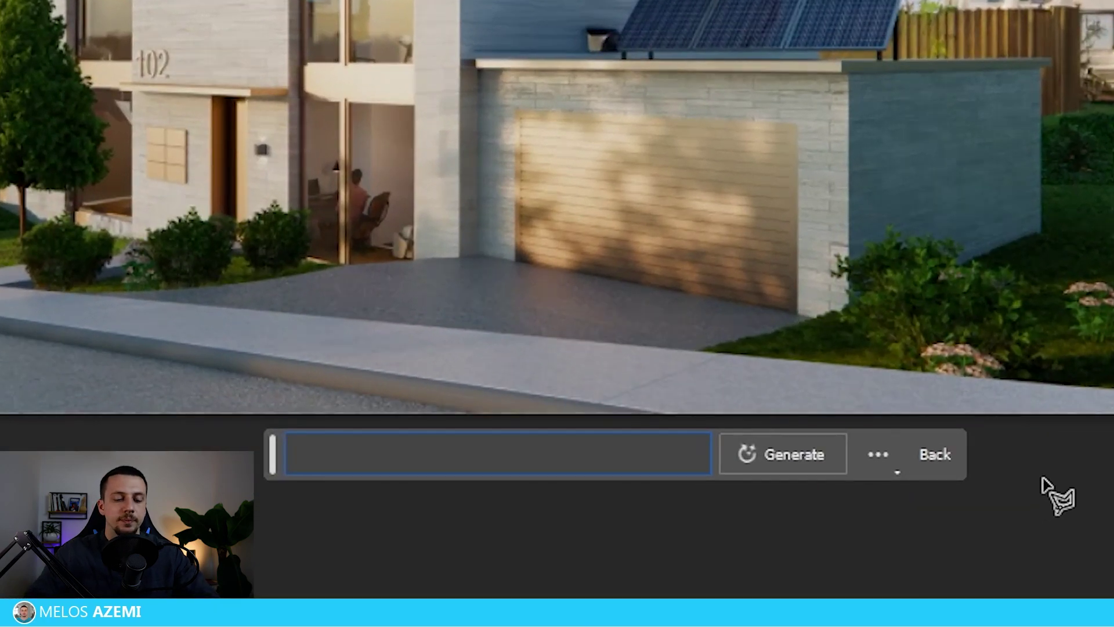
pyautogui.write('stone wall')
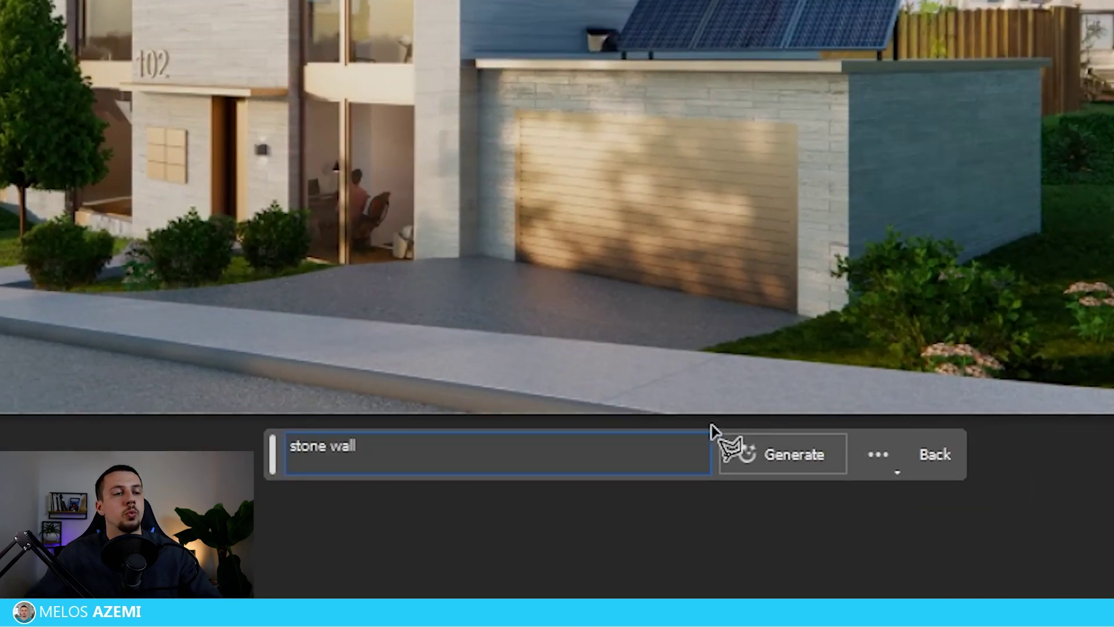
pyautogui.click(743, 454)
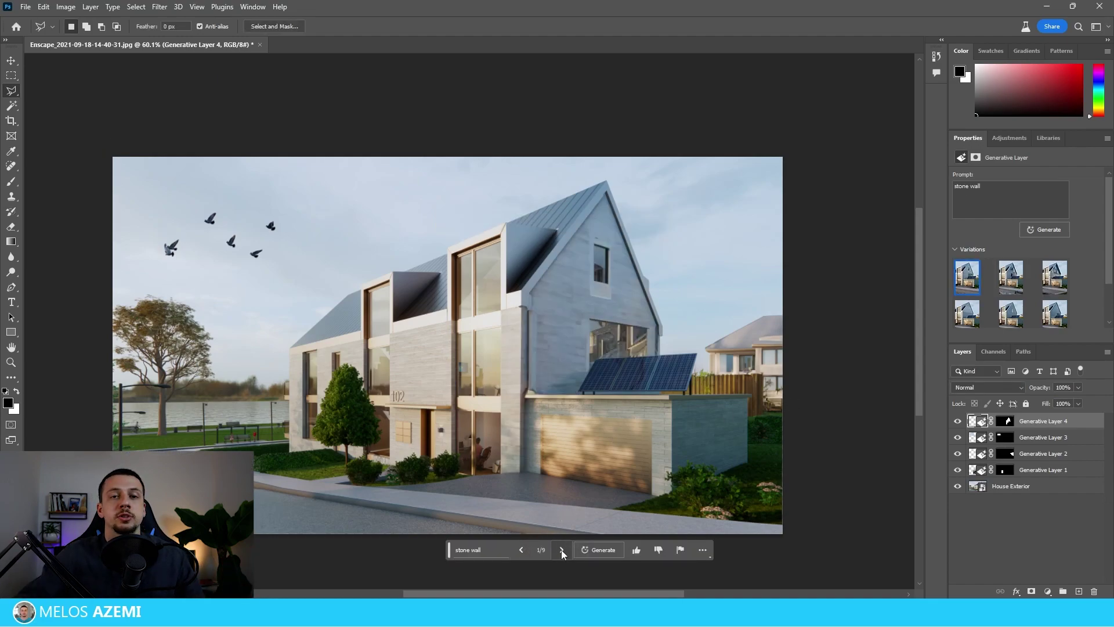
# Compare the three stone wall variations of the gable, returning to the first one
pyautogui.click(561, 550)
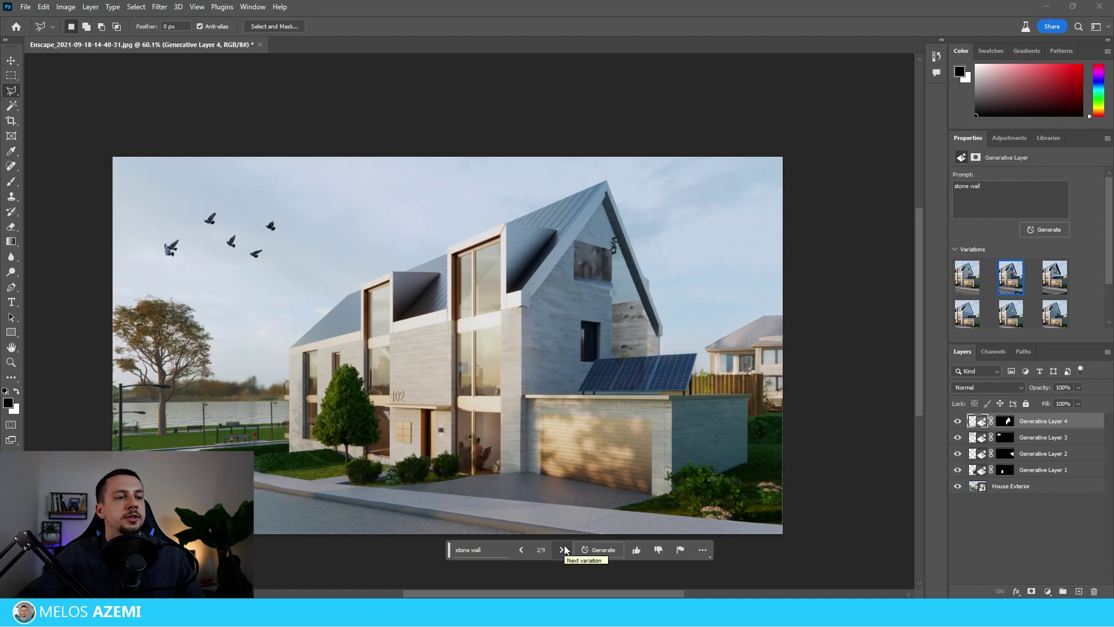
pyautogui.click(561, 549)
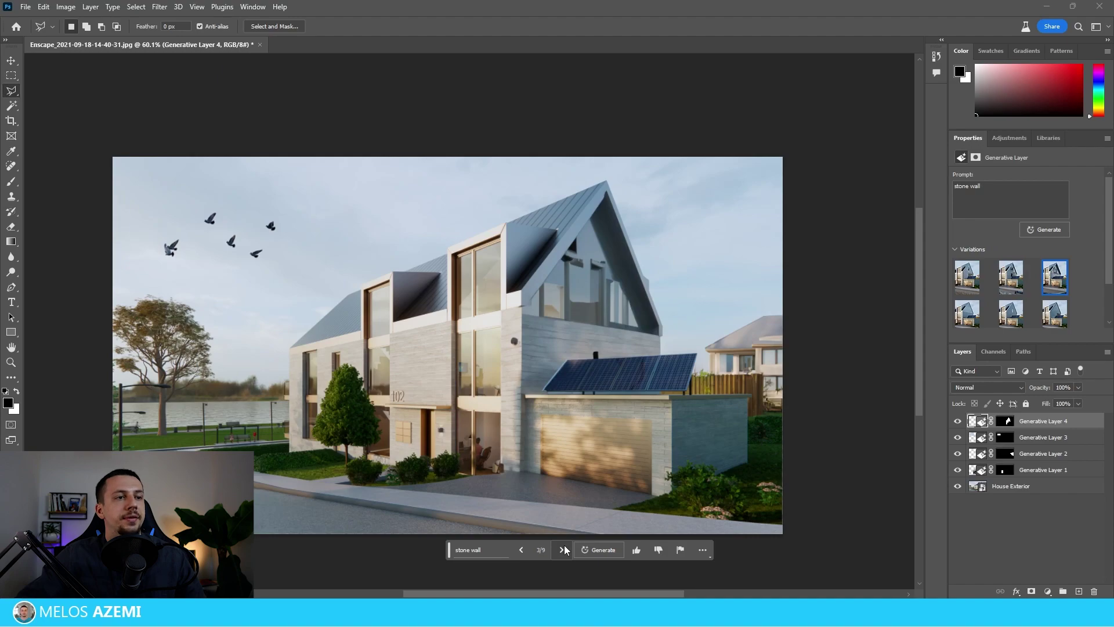
pyautogui.click(527, 555)
pyautogui.click(526, 555)
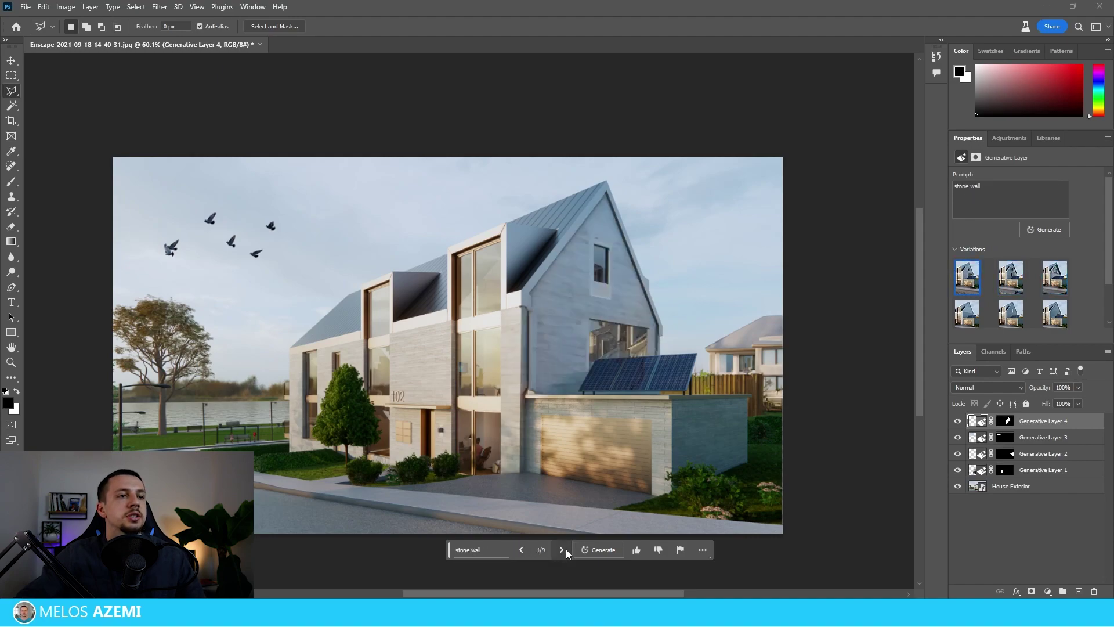
# Step through the earlier gable wall variations and settle on the sixth of the nine
pyautogui.click(566, 549)
pyautogui.click(566, 549)
pyautogui.click(566, 549)
pyautogui.click(566, 549)
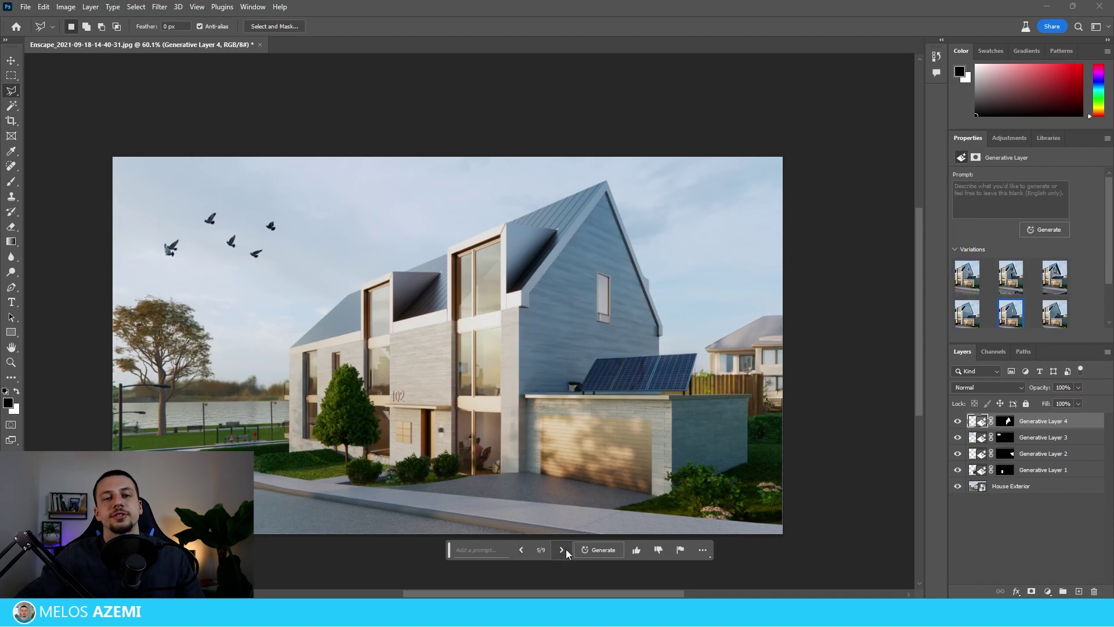
pyautogui.click(566, 548)
pyautogui.click(566, 549)
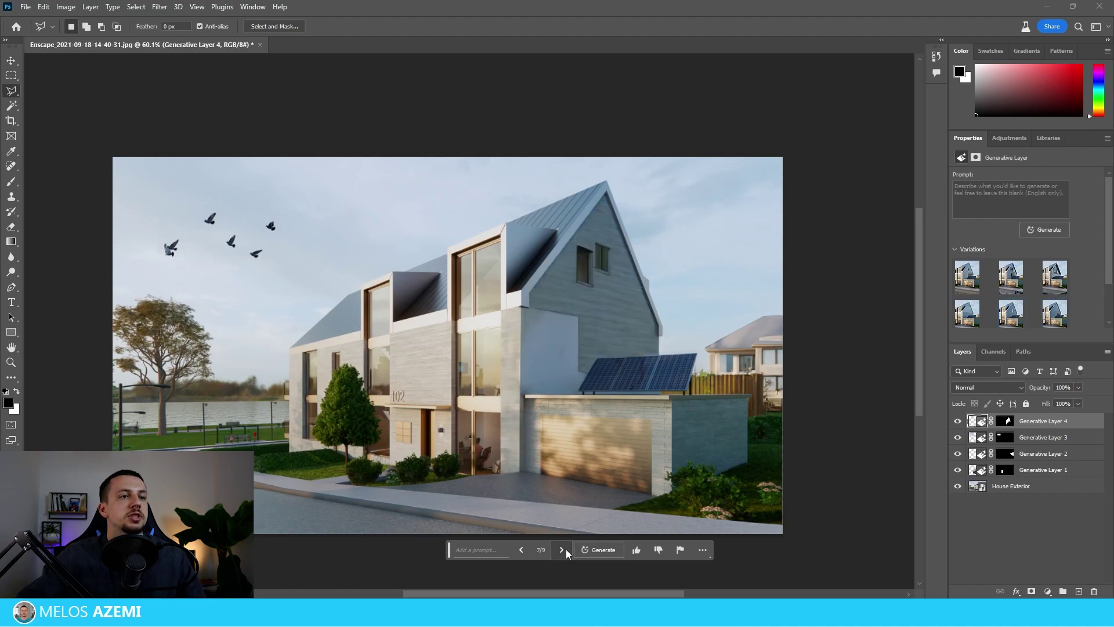
pyautogui.click(521, 549)
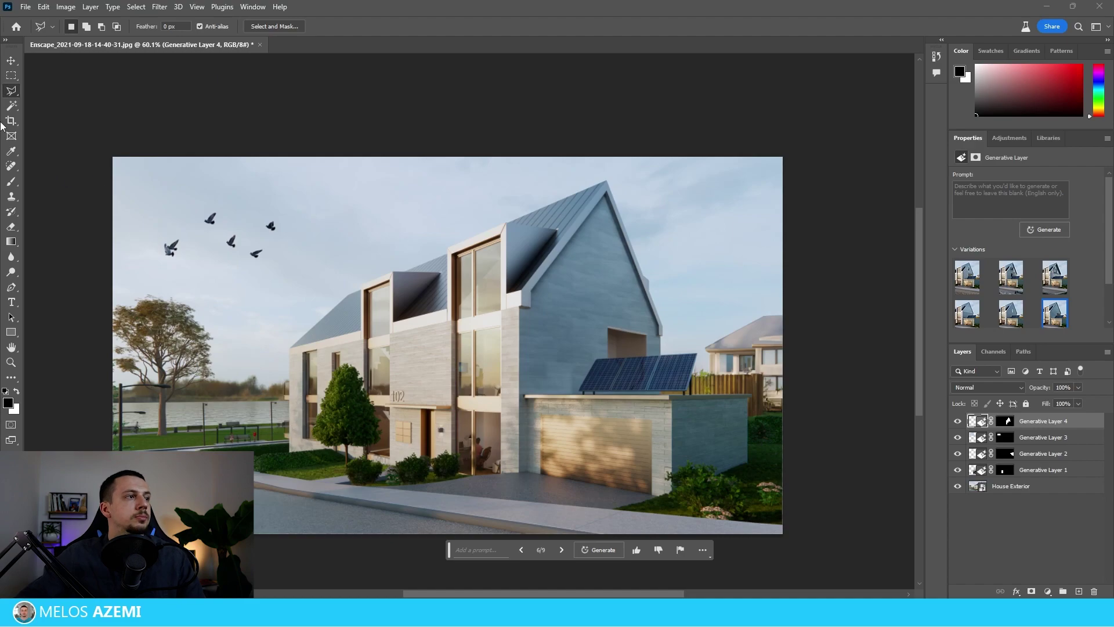
# Paint over the car on the road with the Remove tool on the pixel layer above House Exterior
pyautogui.press('j')
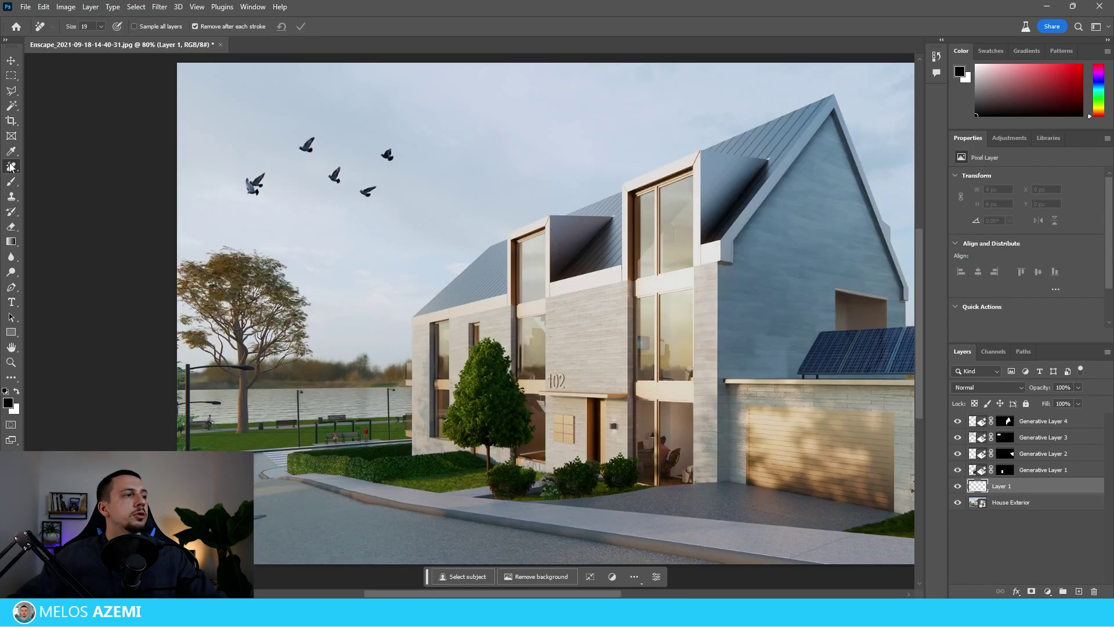
pyautogui.rightClick(11, 167)
pyautogui.click(58, 179)
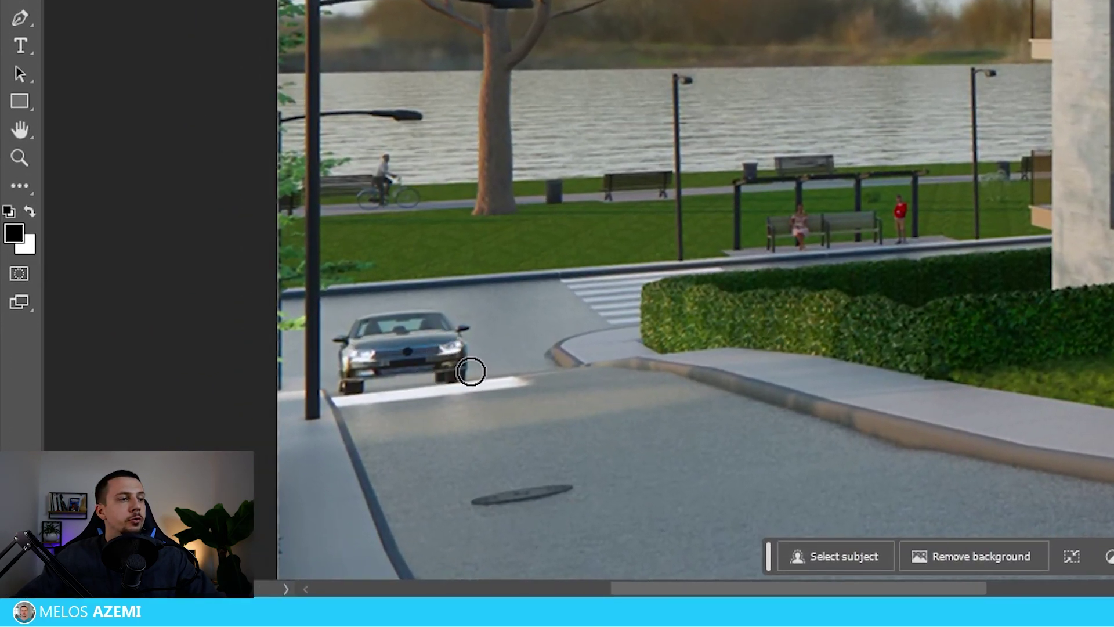
pyautogui.moveTo(478, 363)
pyautogui.mouseDown()
pyautogui.moveTo(440, 328)
pyautogui.moveTo(371, 348)
pyautogui.mouseUp()
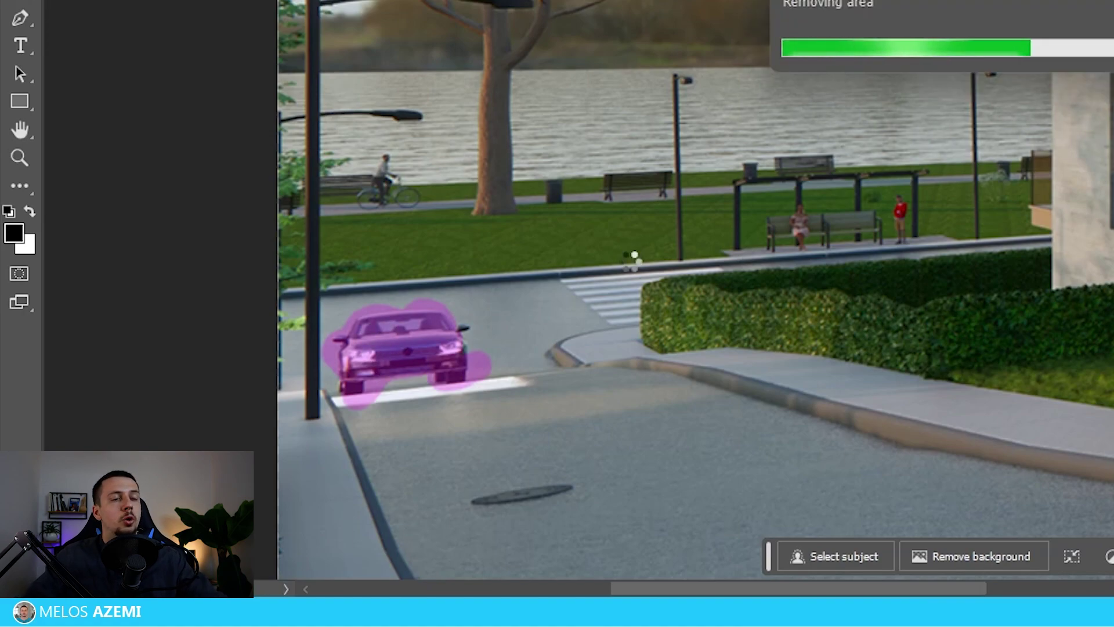
# Remove the dark car remnants and the white road line with one more Remove tool stroke, and check the cleaned road
pyautogui.scroll(-5, 551, 292)
pyautogui.scroll(4, 492, 336)
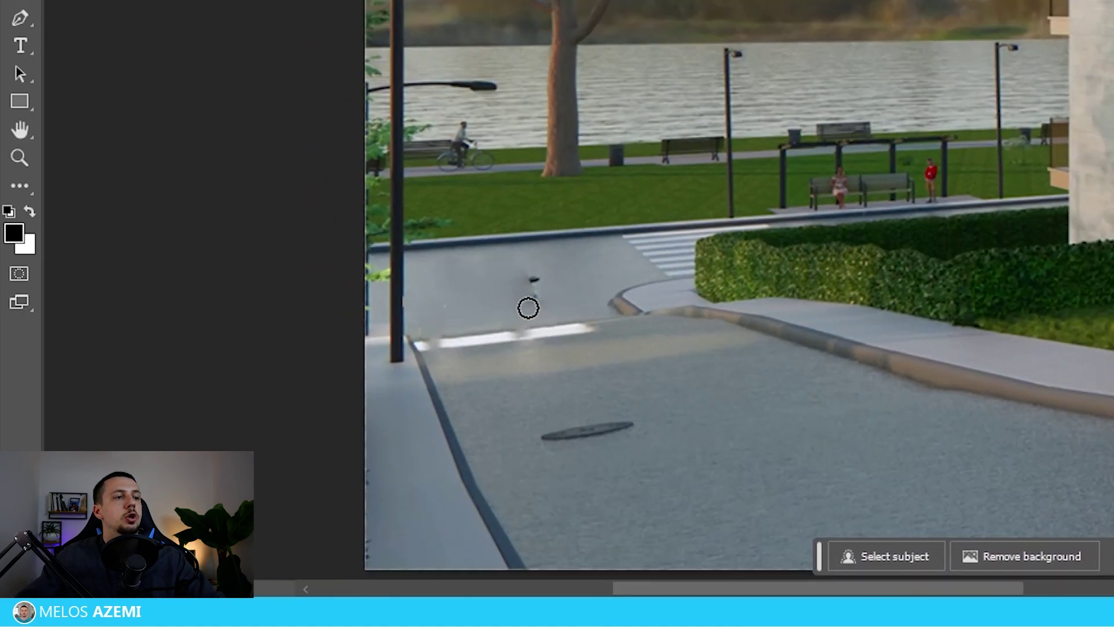
pyautogui.scroll(-4, 652, 392)
pyautogui.scroll(4, 602, 340)
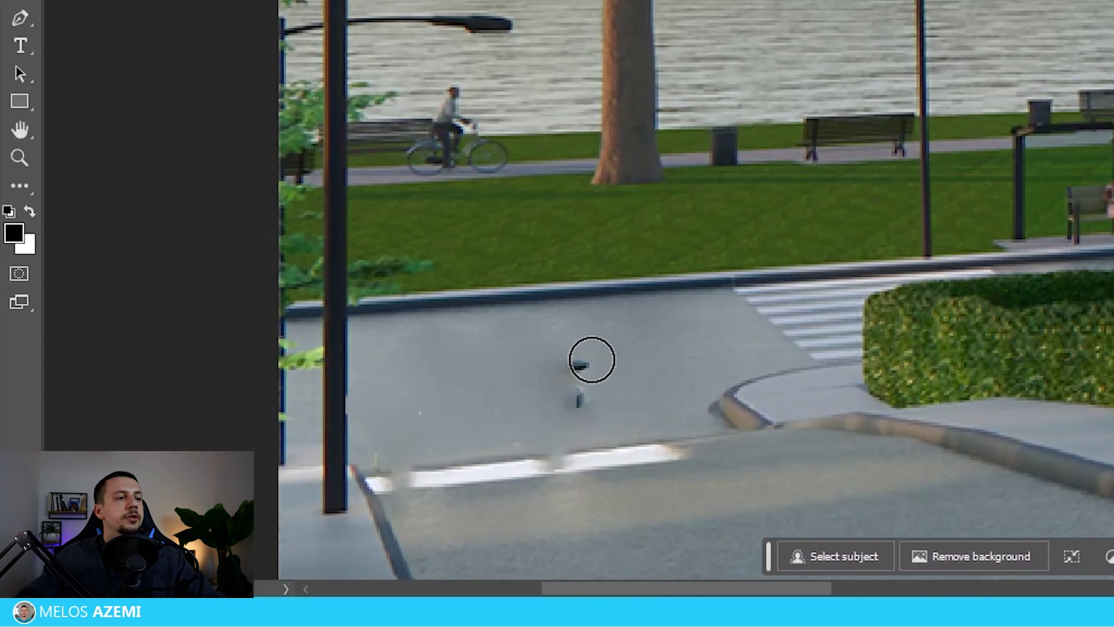
pyautogui.moveTo(591, 360)
pyautogui.mouseDown()
pyautogui.moveTo(569, 375)
pyautogui.moveTo(594, 440)
pyautogui.moveTo(643, 447)
pyautogui.moveTo(598, 477)
pyautogui.moveTo(401, 484)
pyautogui.moveTo(676, 456)
pyautogui.mouseUp()
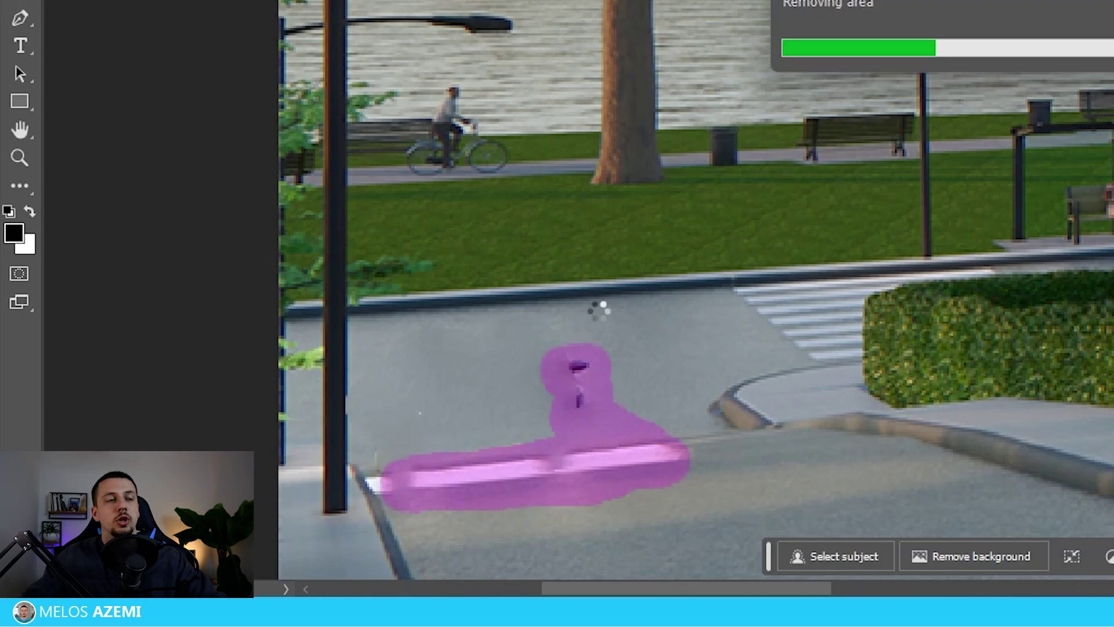
pyautogui.scroll(-3, 597, 308)
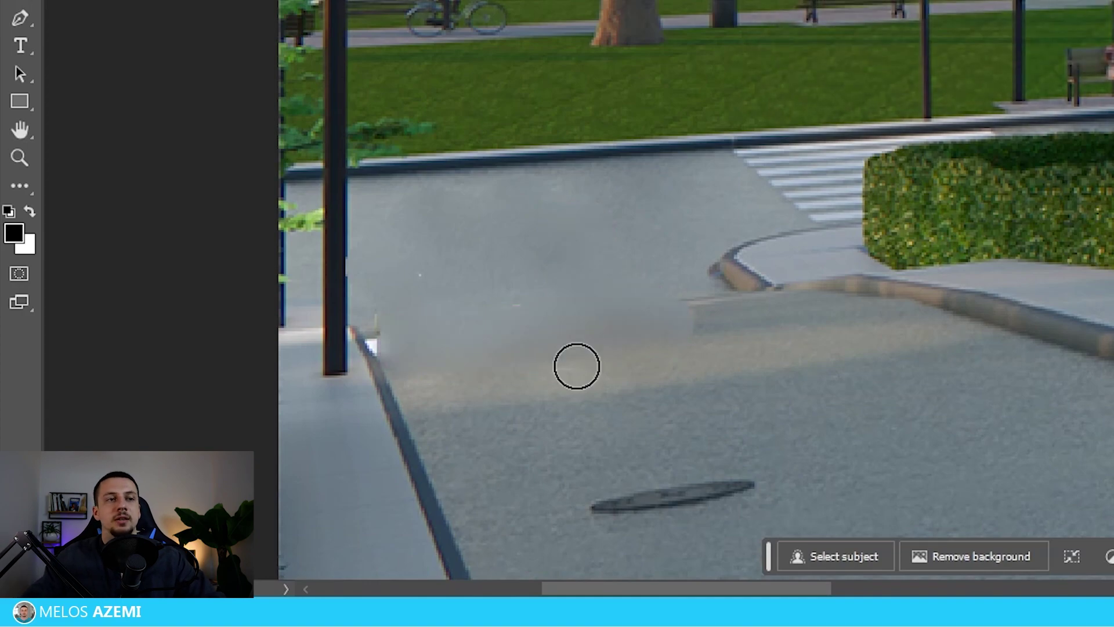
pyautogui.scroll(-8, 495, 389)
pyautogui.scroll(3, 731, 424)
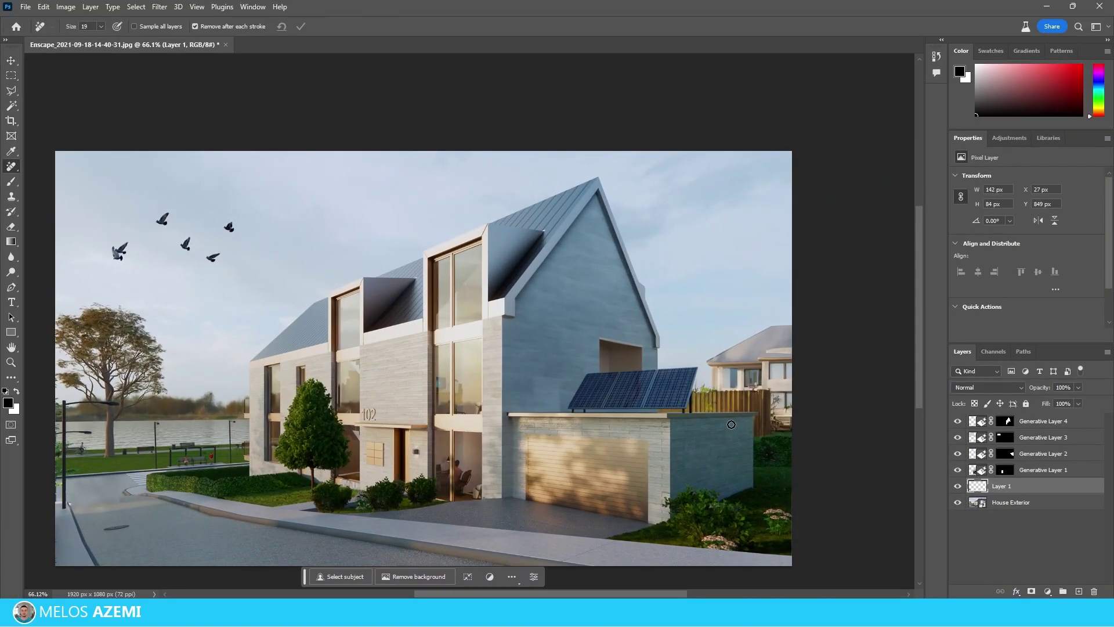
# Extend the canvas beyond the neighbouring home's side of the image with the Crop tool
pyautogui.scroll(1, 731, 424)
pyautogui.scroll(-4, 732, 425)
pyautogui.scroll(3, 622, 491)
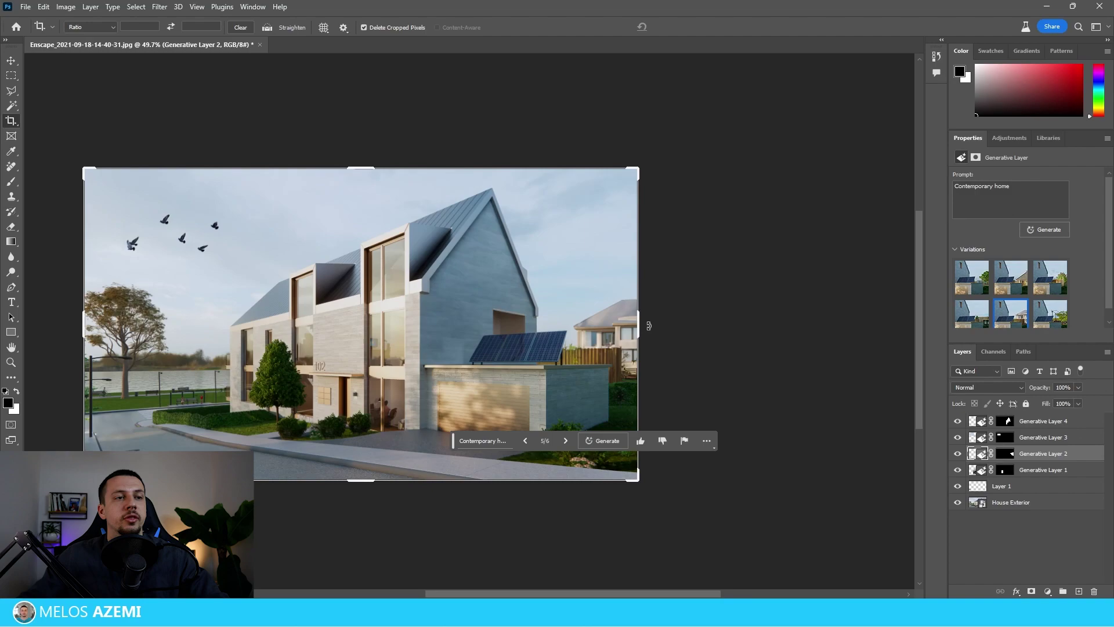
pyautogui.moveTo(635, 328); pyautogui.dragTo(732, 331)
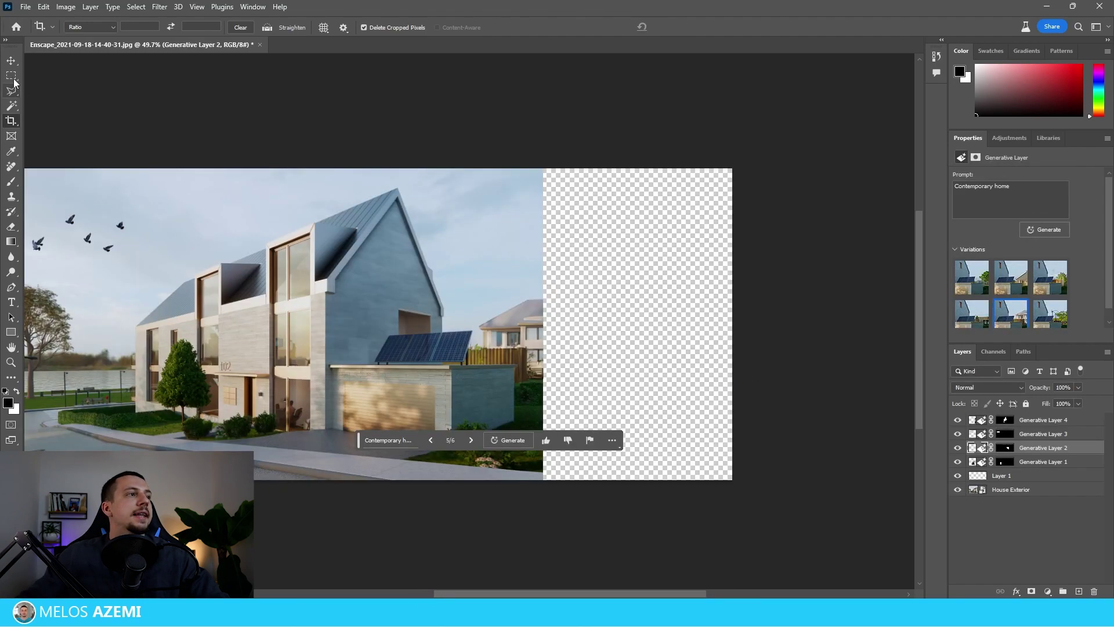
# Select the blank canvas extension with a slight overlap onto the image and run a generative fill with an empty prompt
pyautogui.click(12, 79)
pyautogui.moveTo(540, 159); pyautogui.dragTo(803, 461)
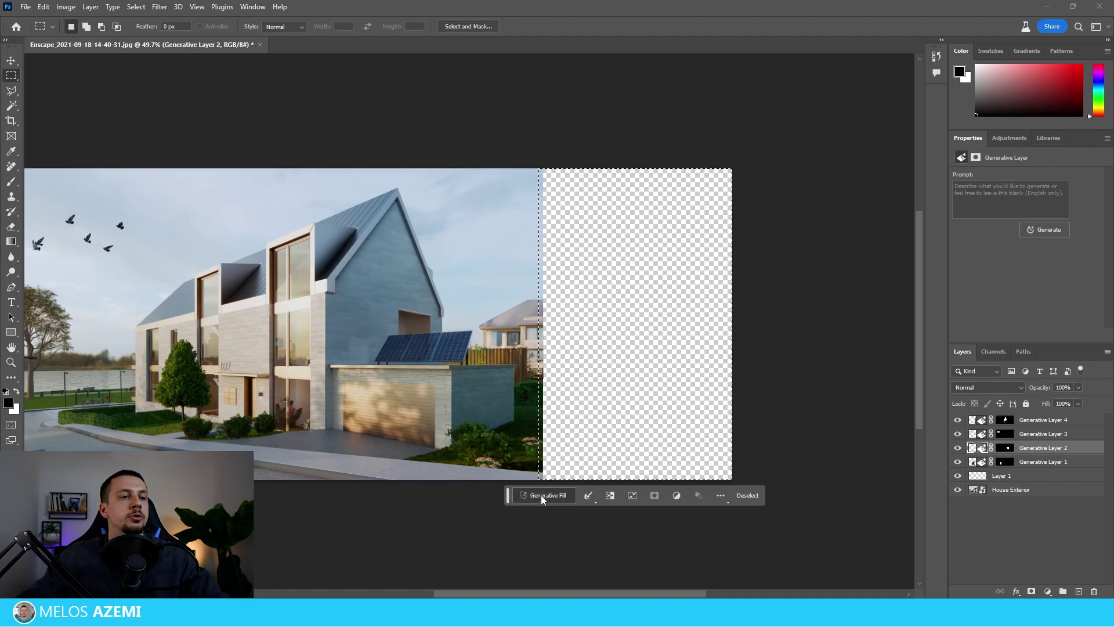
pyautogui.click(700, 495)
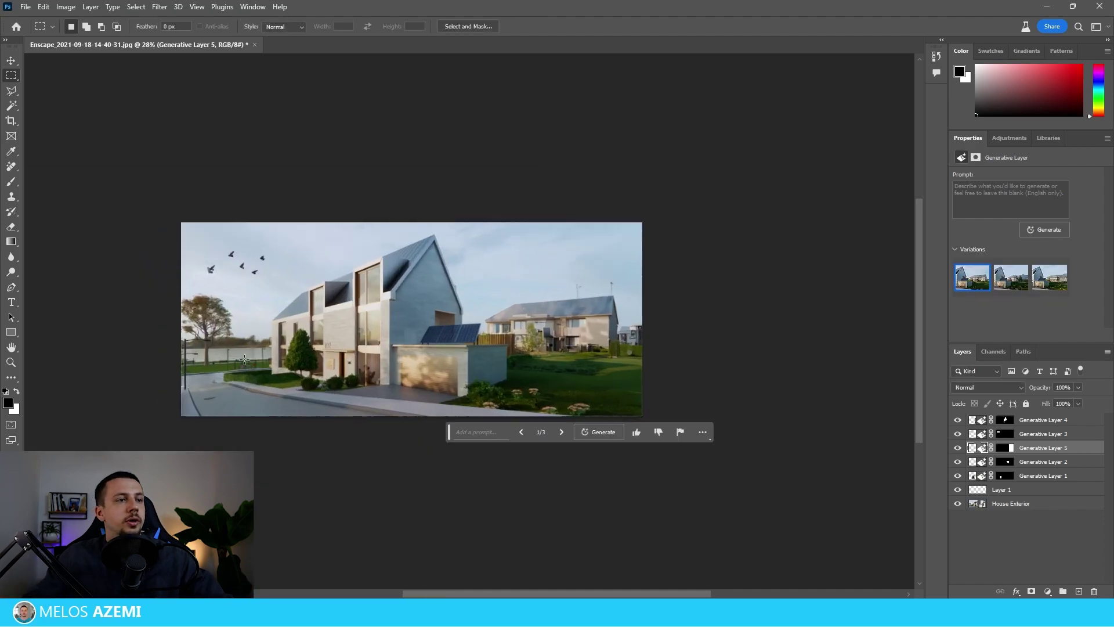
# Examine how the generated lawn, sky and neighbouring house blend with the original rendering, both up close and as a whole
pyautogui.scroll(6, 696, 351)
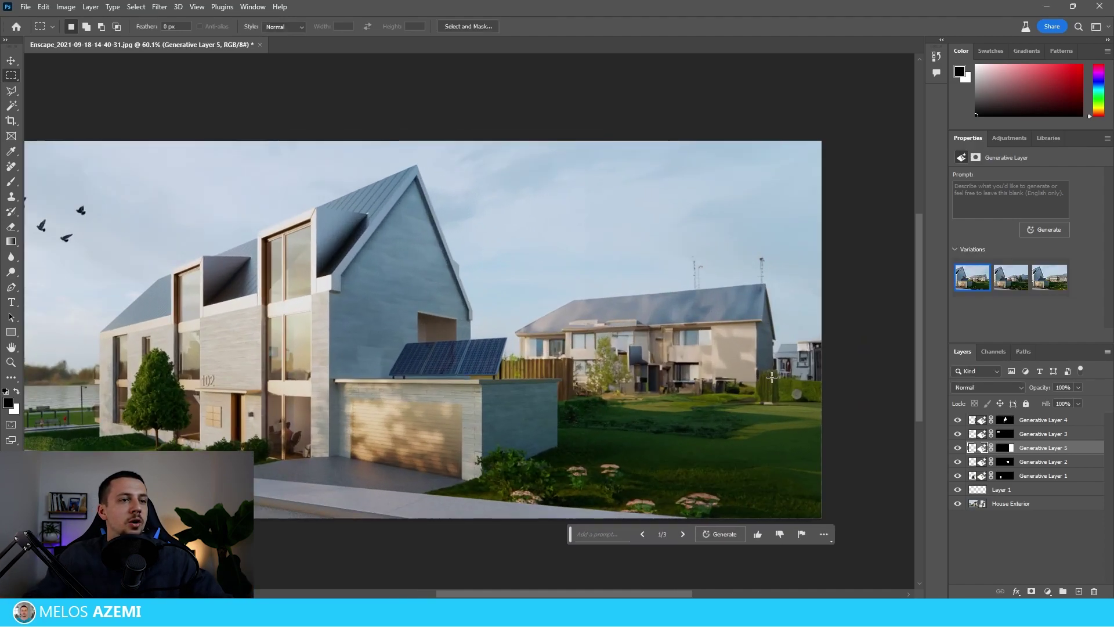
pyautogui.scroll(-4, 777, 342)
pyautogui.hotkey('ctrl', '0')
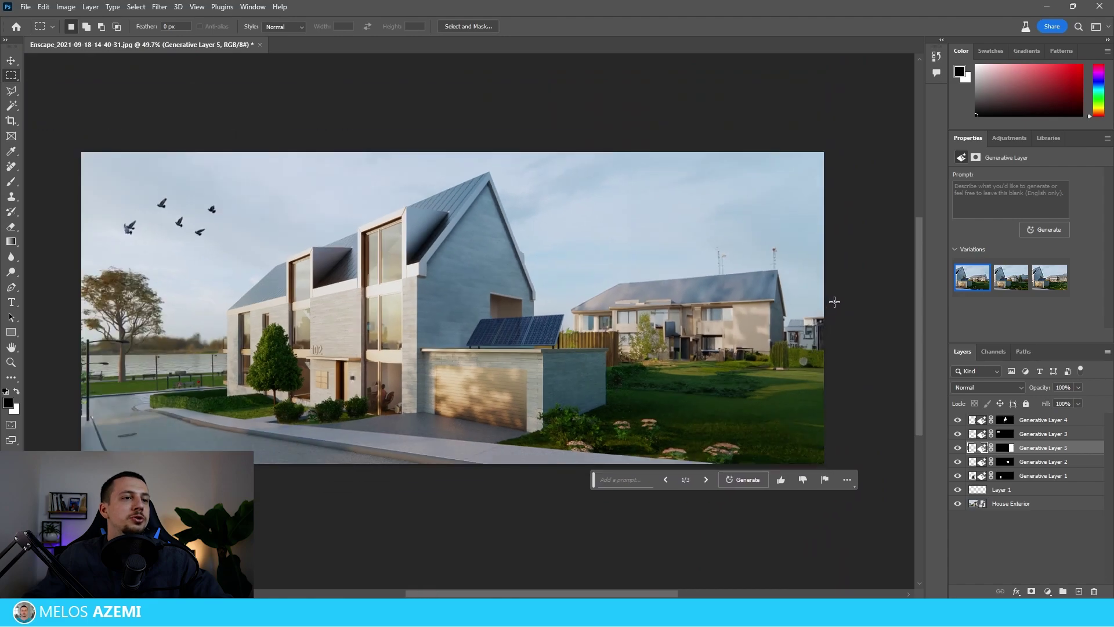
pyautogui.scroll(-3, 794, 251)
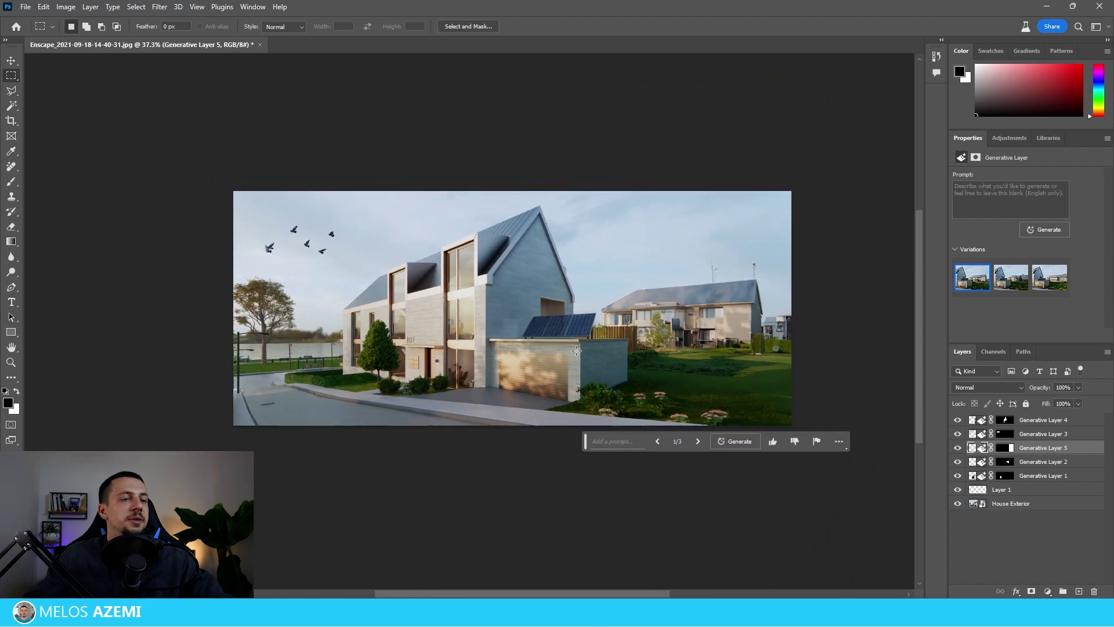
pyautogui.scroll(6, 622, 333)
pyautogui.scroll(-6, 644, 361)
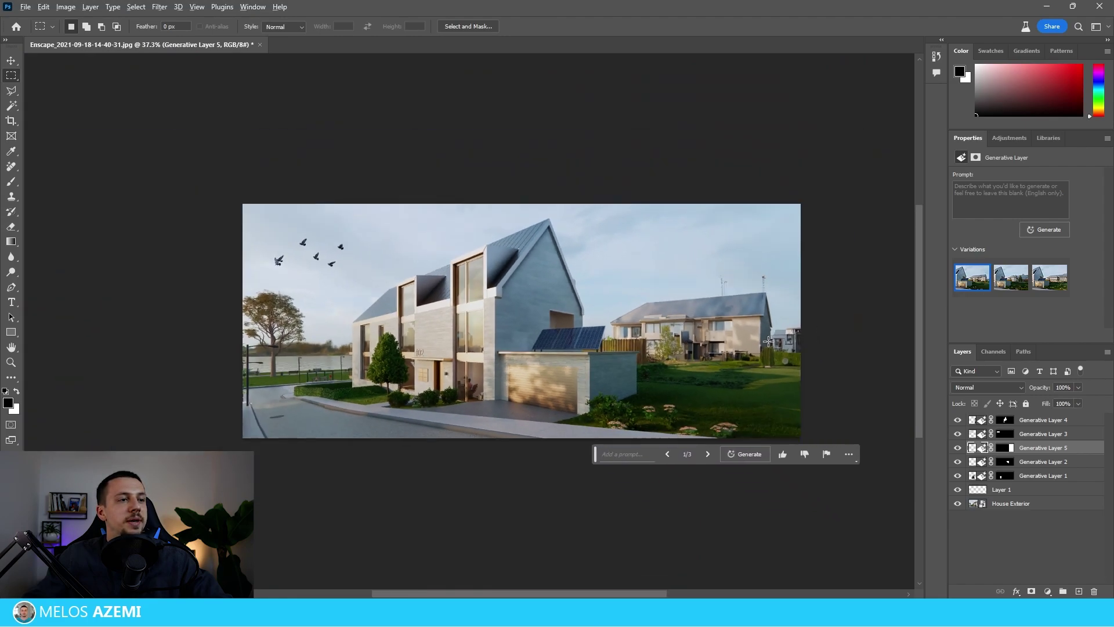
pyautogui.scroll(4, 768, 343)
pyautogui.scroll(-5, 781, 361)
pyautogui.scroll(6, 745, 363)
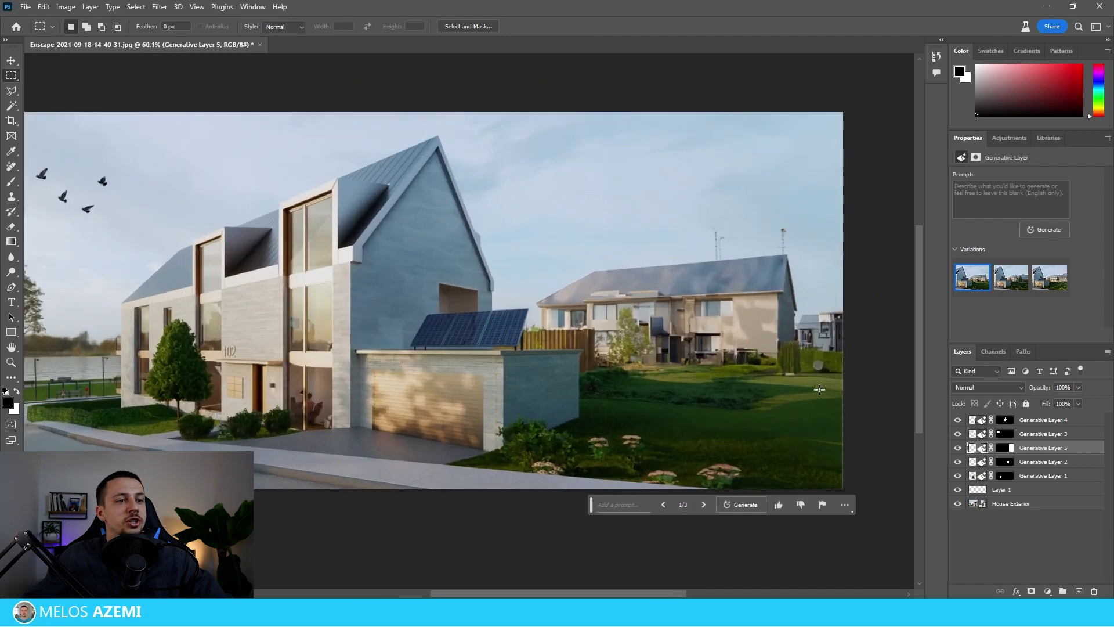
pyautogui.scroll(-4, 818, 388)
pyautogui.moveTo(819, 390); pyautogui.dragTo(815, 435)
pyautogui.scroll(6, 531, 262)
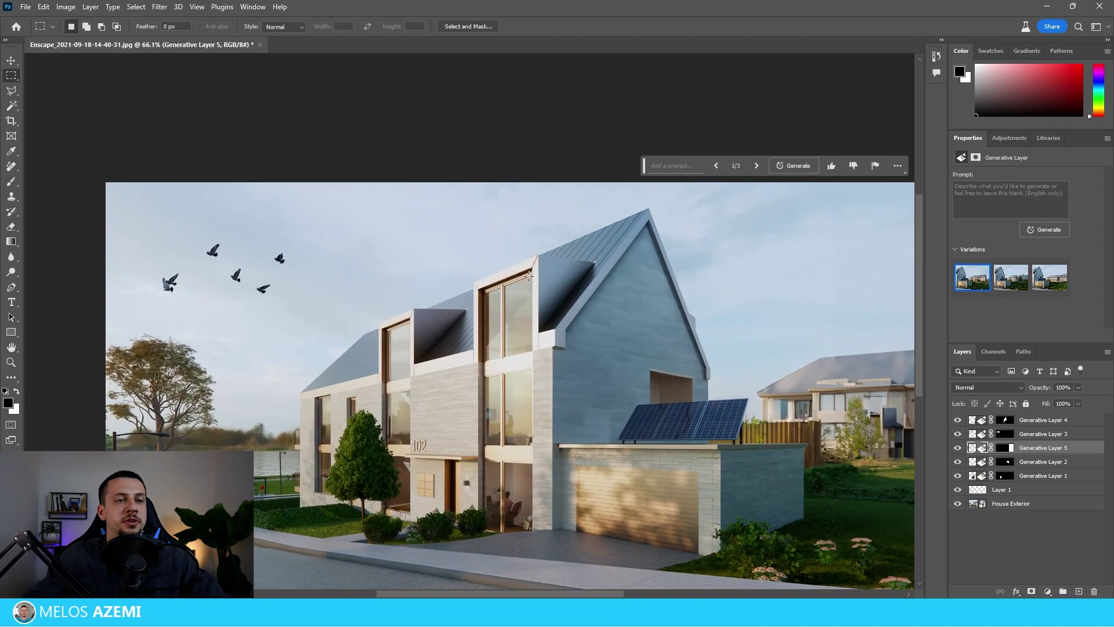
pyautogui.scroll(-4, 480, 254)
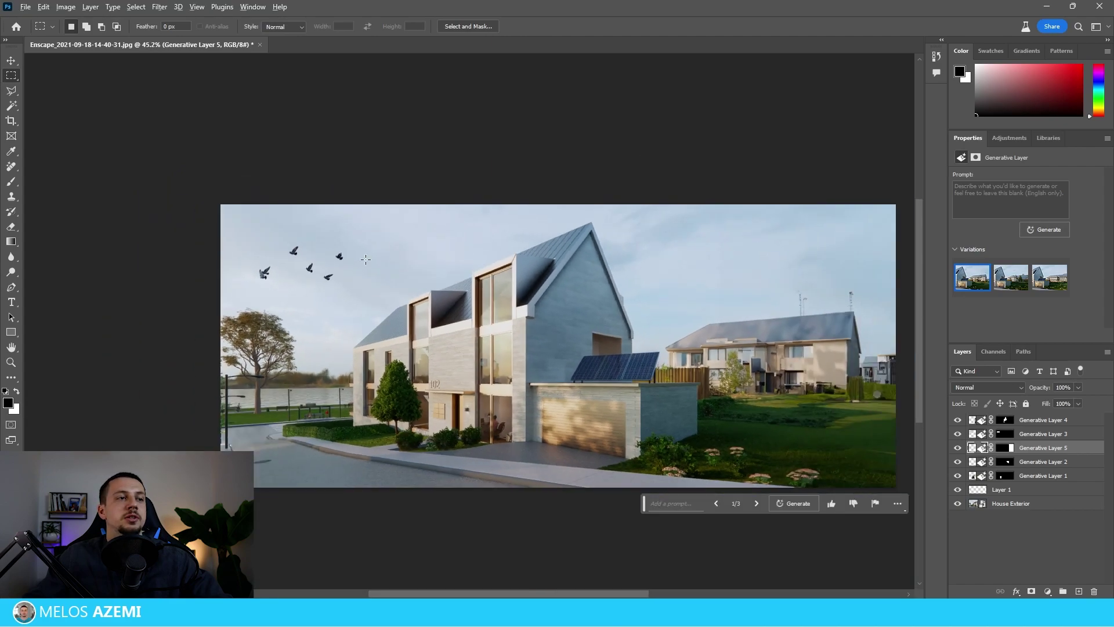
pyautogui.scroll(-3, 365, 259)
pyautogui.scroll(5, 777, 308)
pyautogui.scroll(-2, 761, 328)
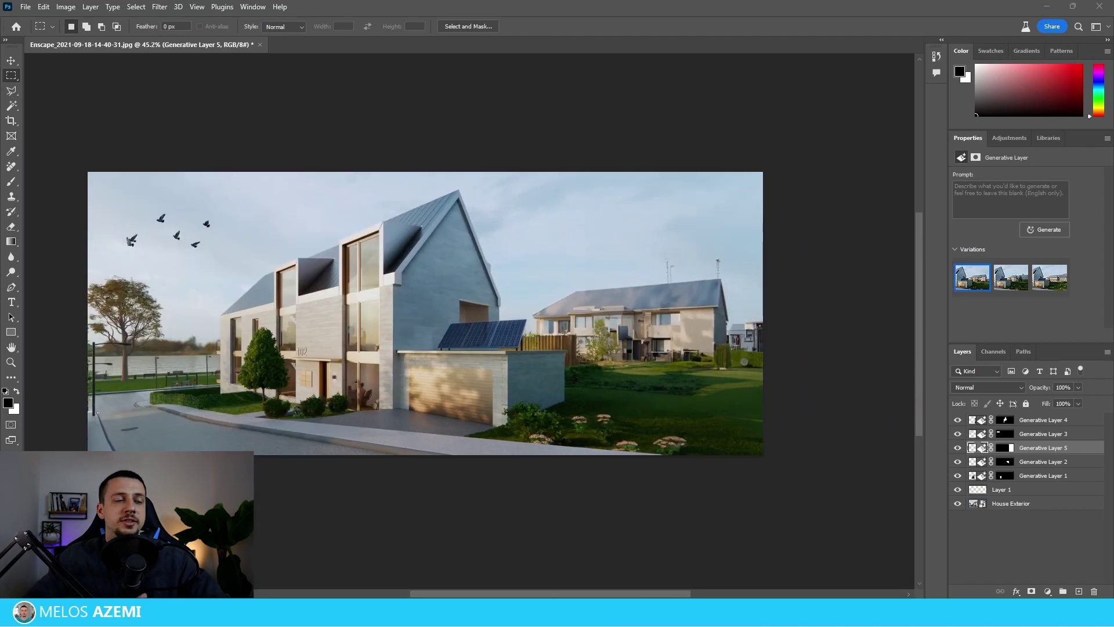